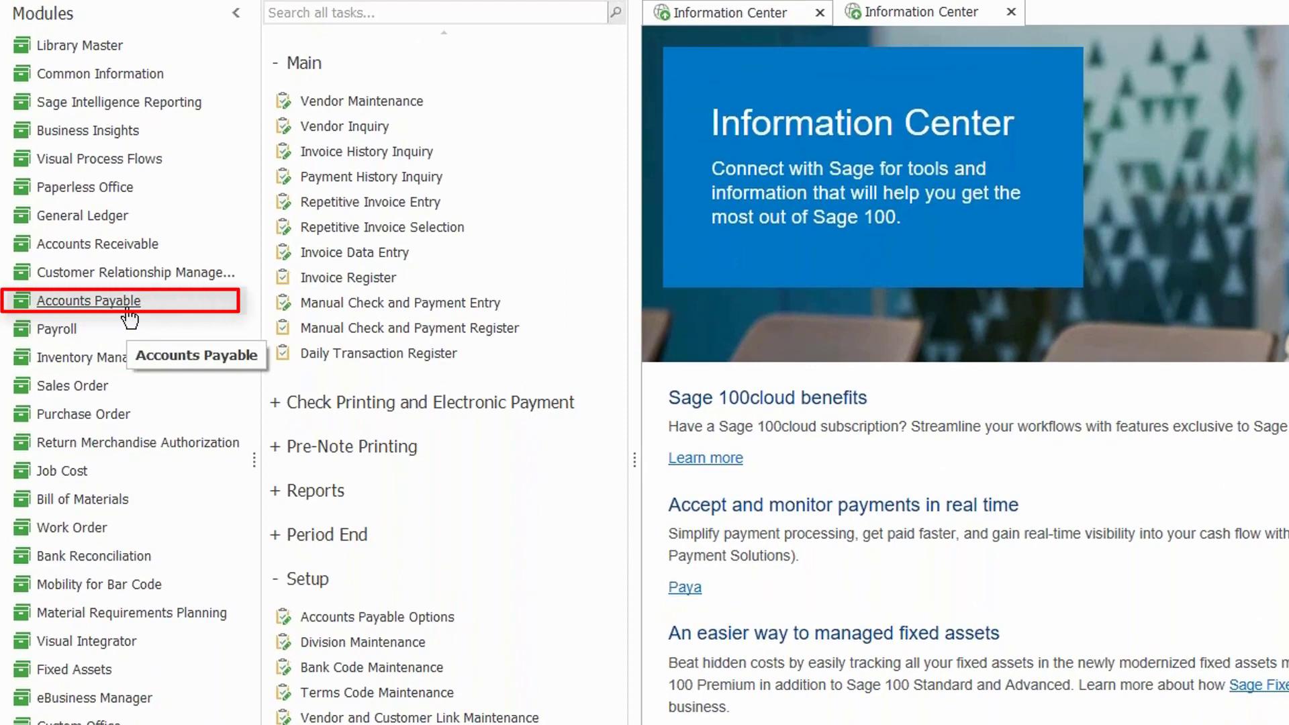
Open Accounts Payable Invoice Data Entry and create a new invoice batch with the next available number
left_click(348, 253)
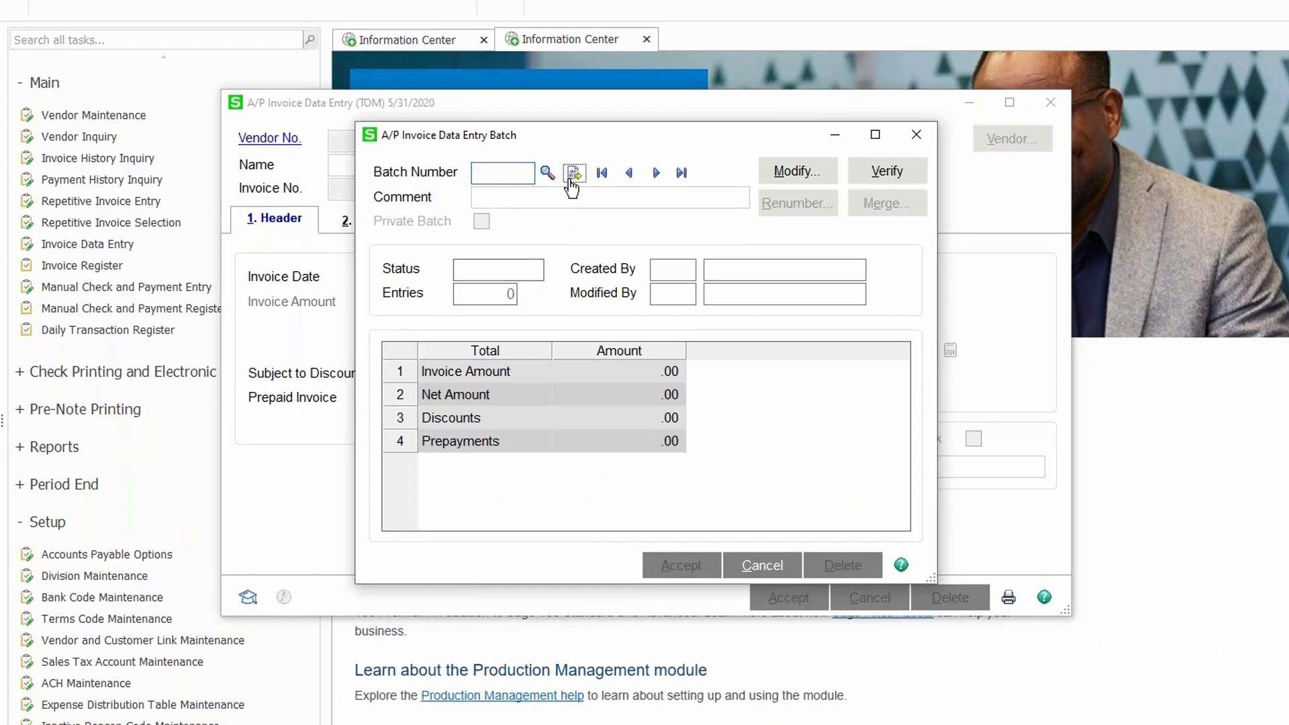
left_click(590, 218)
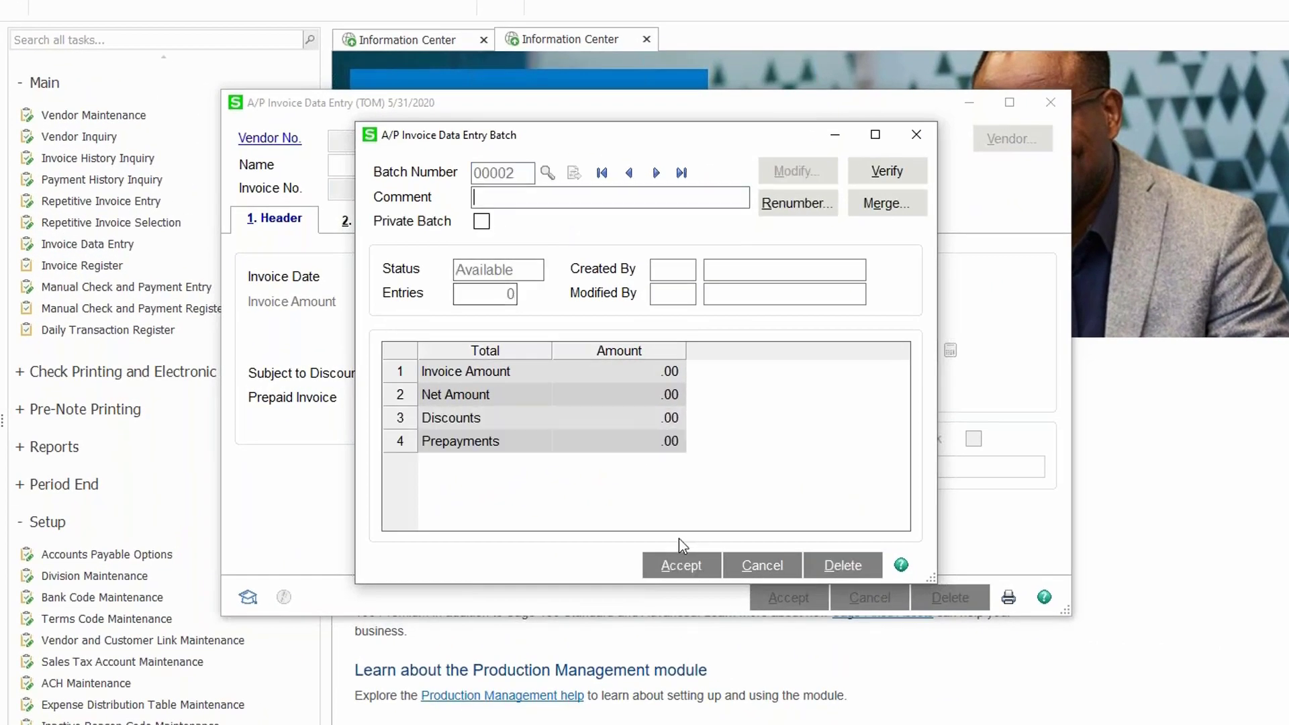
left_click(658, 567)
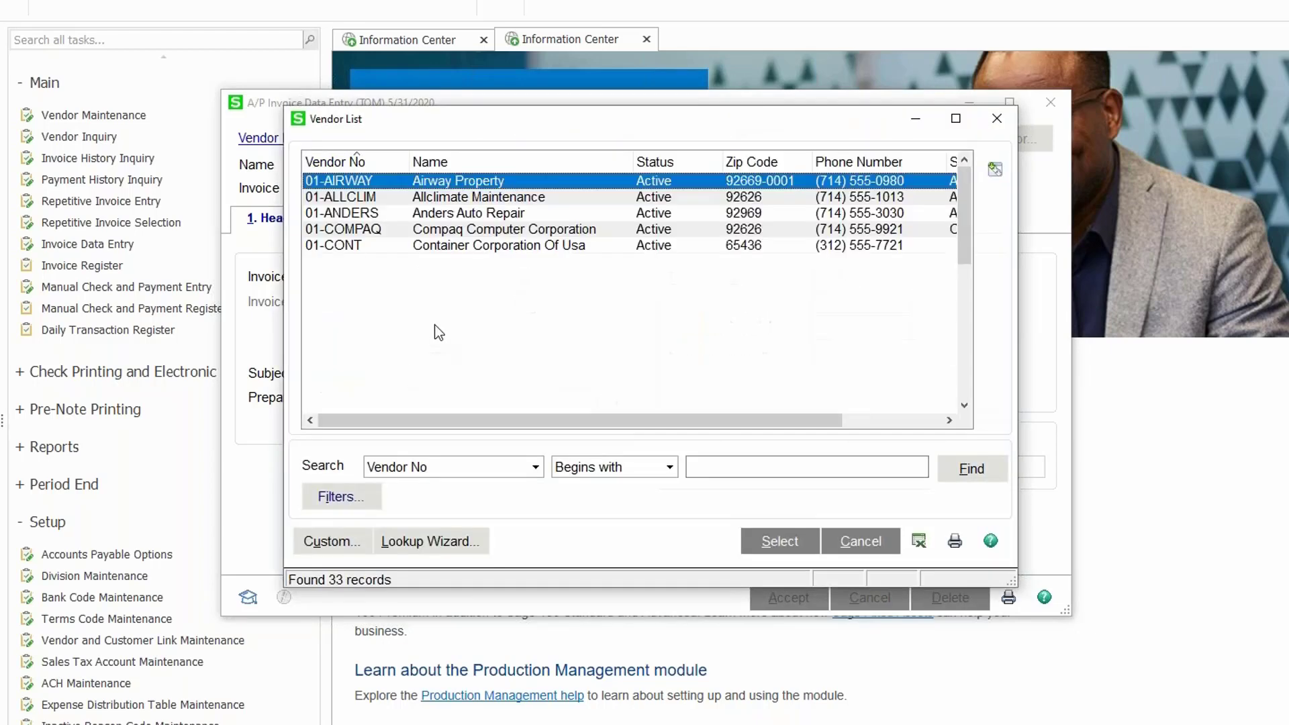
key("Return")
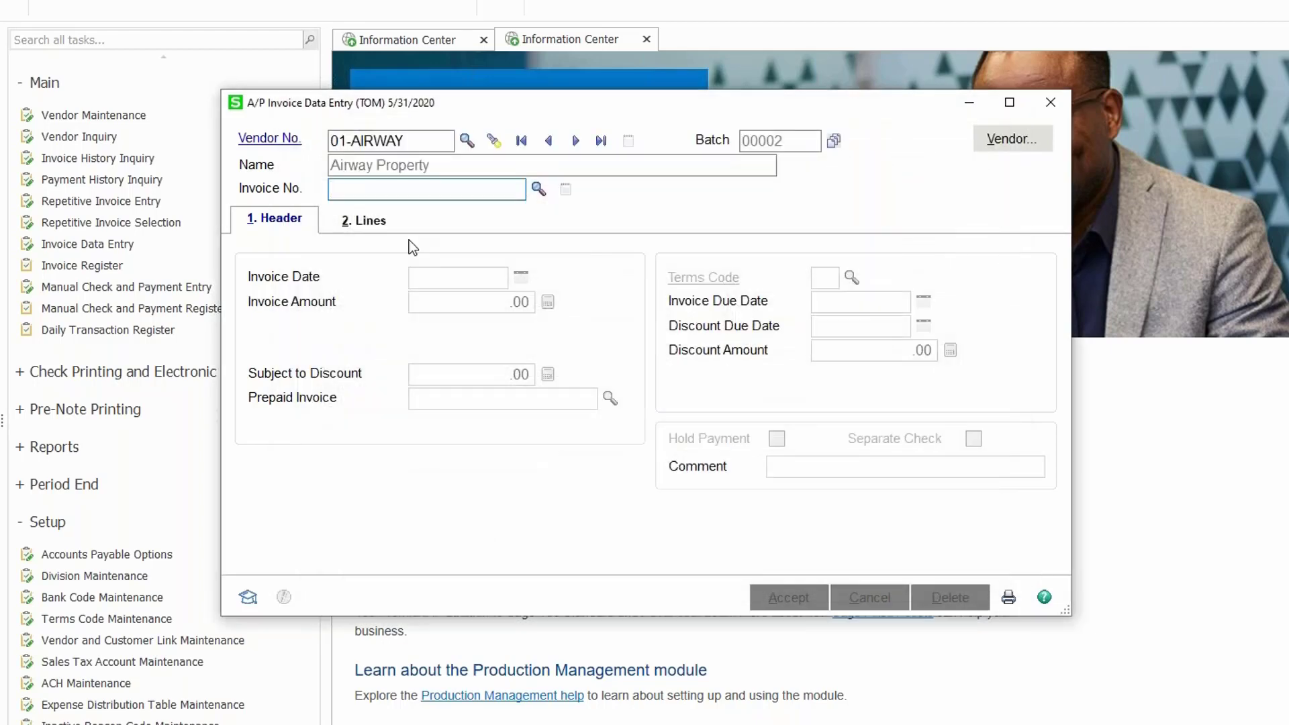
type("0000106145")
key("Tab")
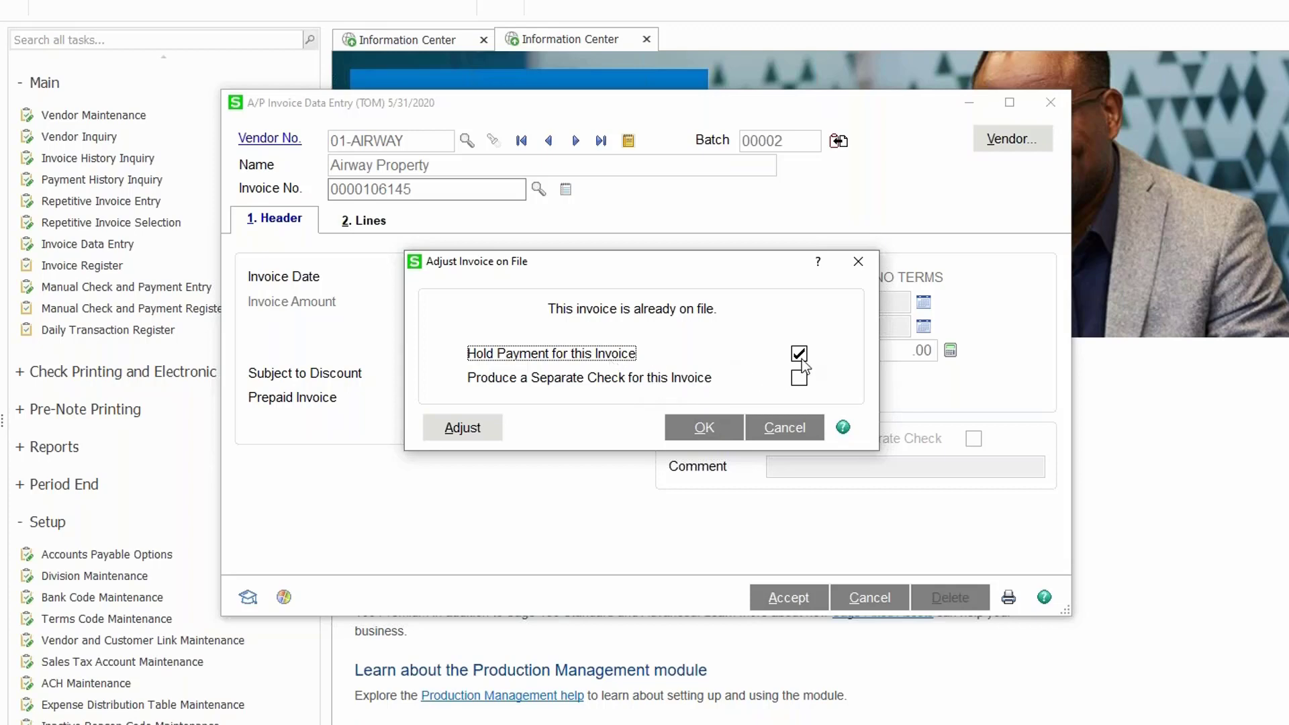
left_click(706, 433)
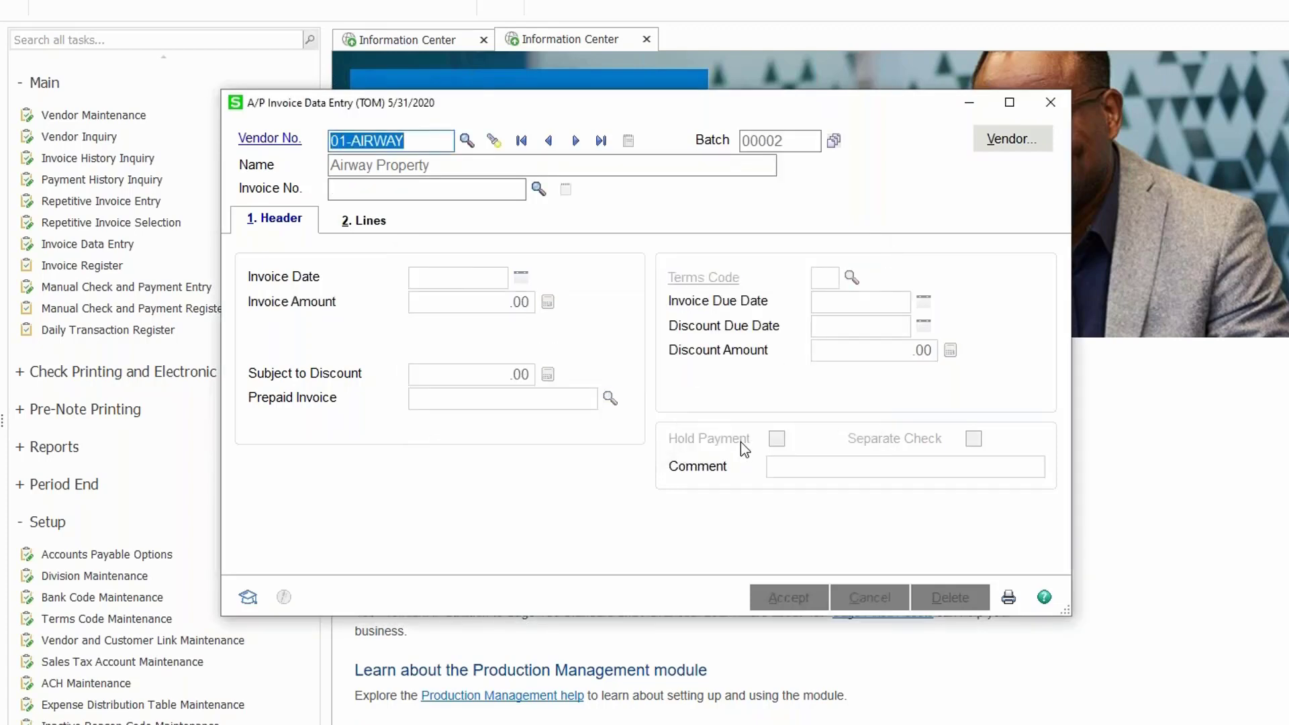
Open the Airway Property vendor record from the invoice entry and review its list of invoices
left_click(289, 139)
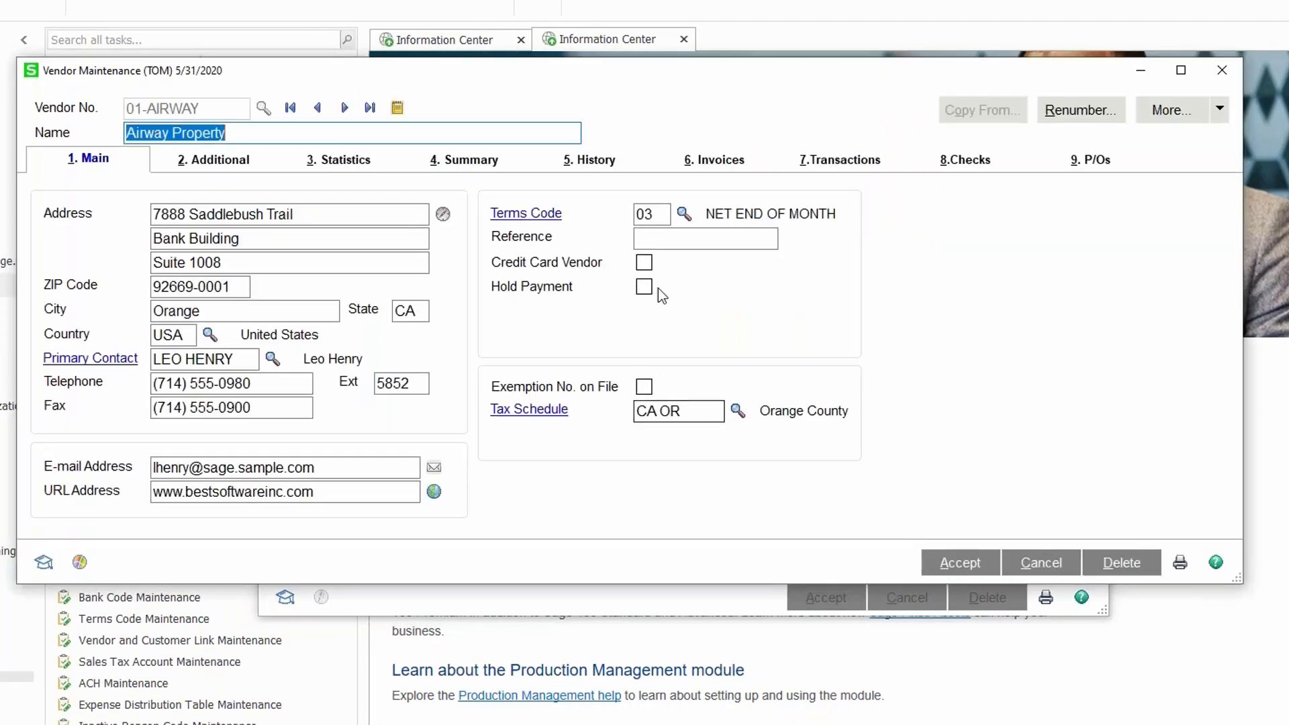
left_click(737, 161)
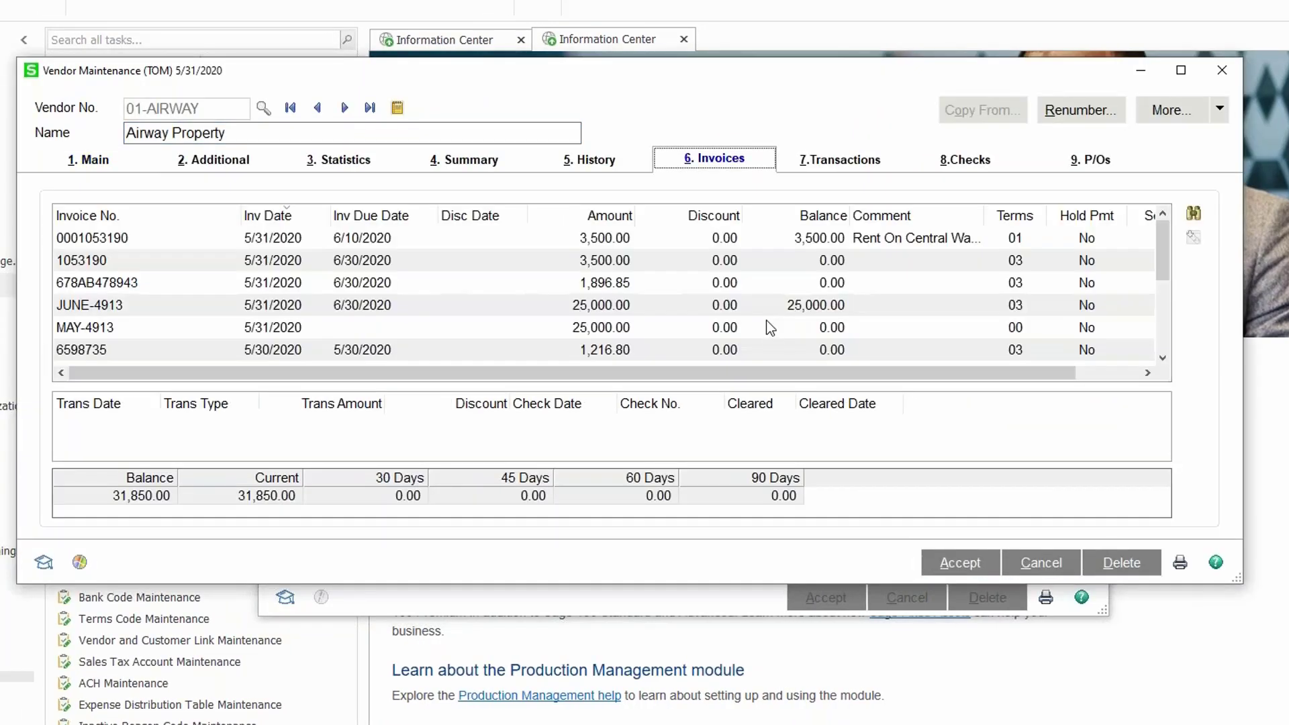
scroll(1161, 255, "down", 1)
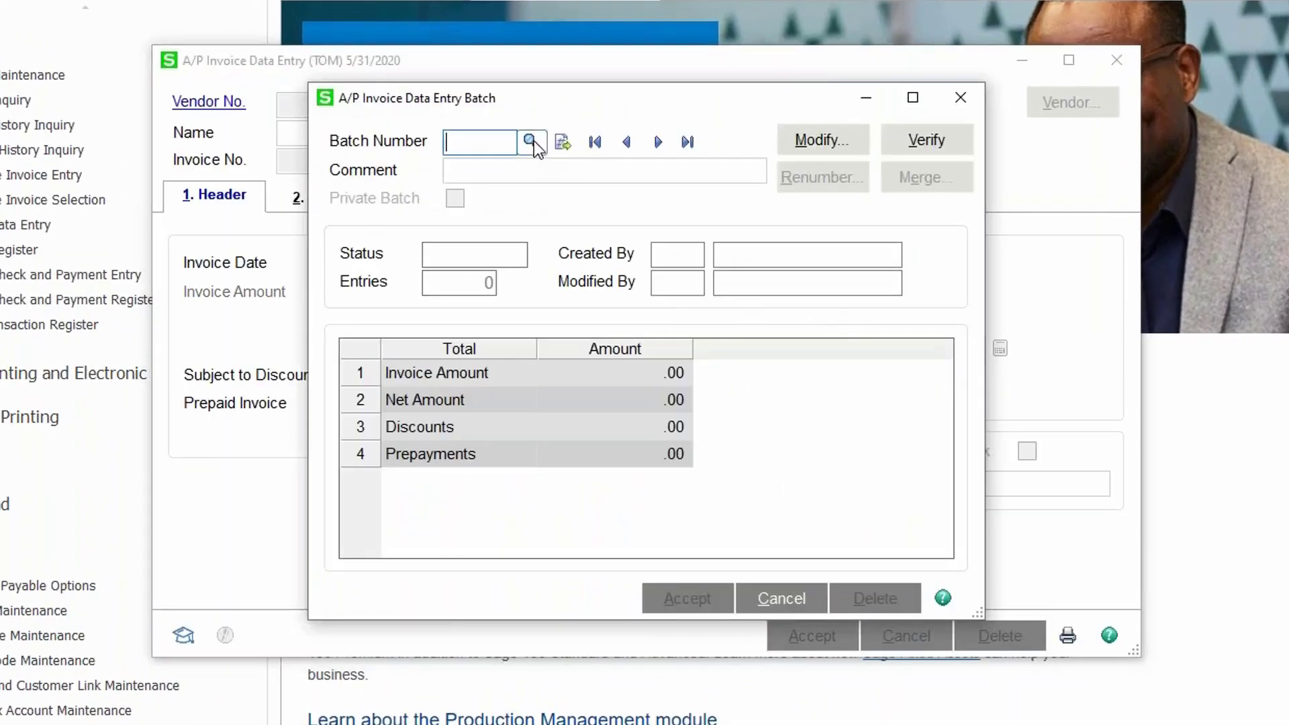
Create another new invoice batch and select vendor Airway Property (01-AIRWAY) for the entry
left_click(564, 143)
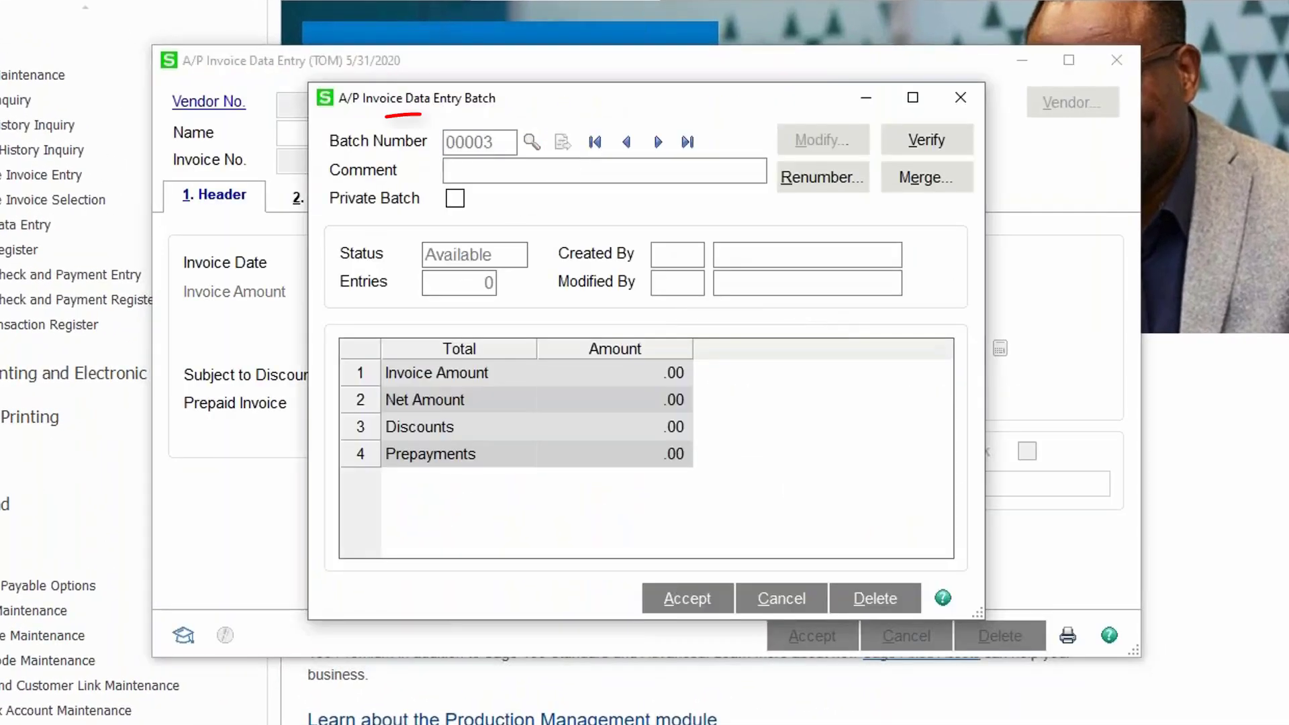
left_click(670, 598)
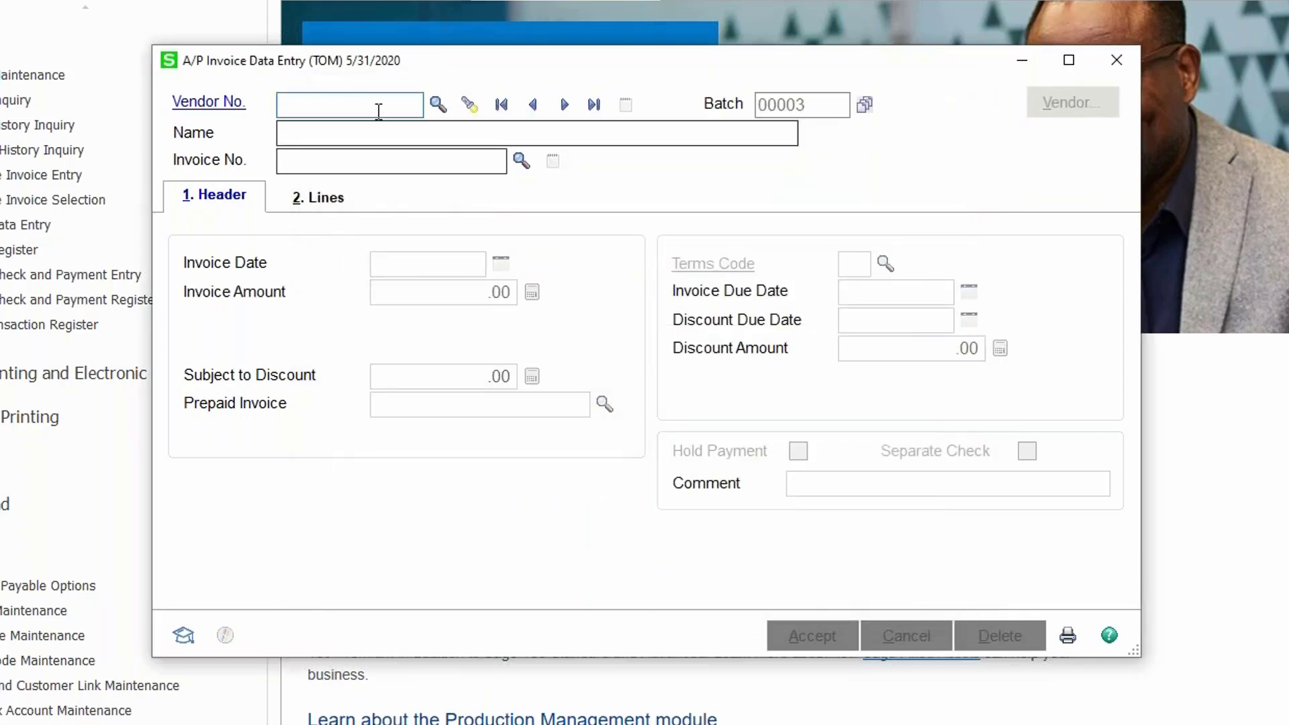
left_click(438, 106)
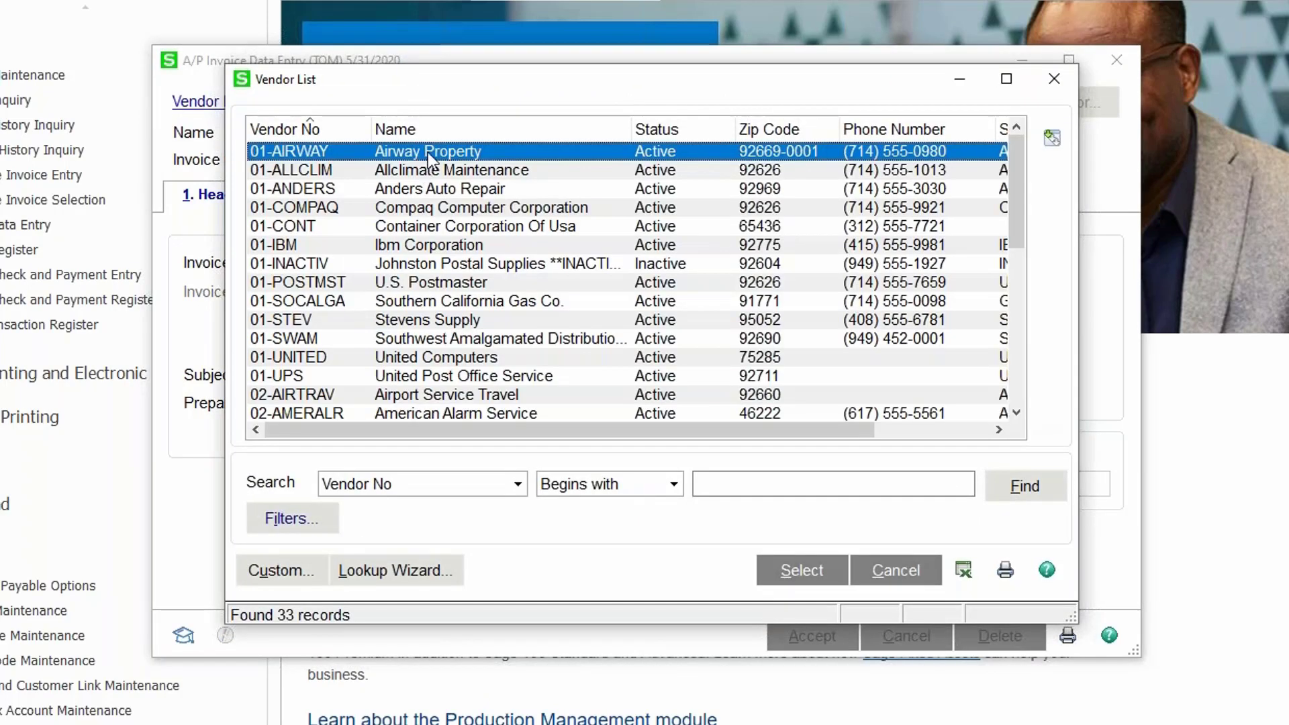
double_click(427, 154)
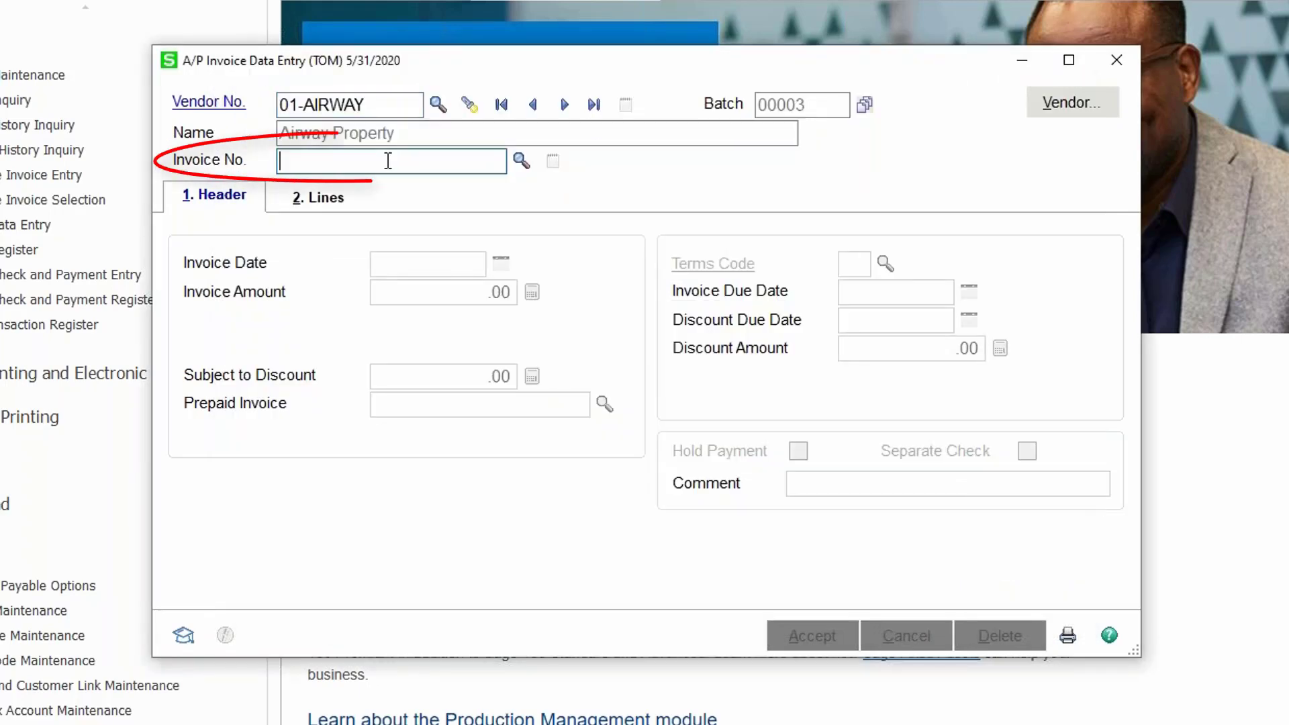
type("000")
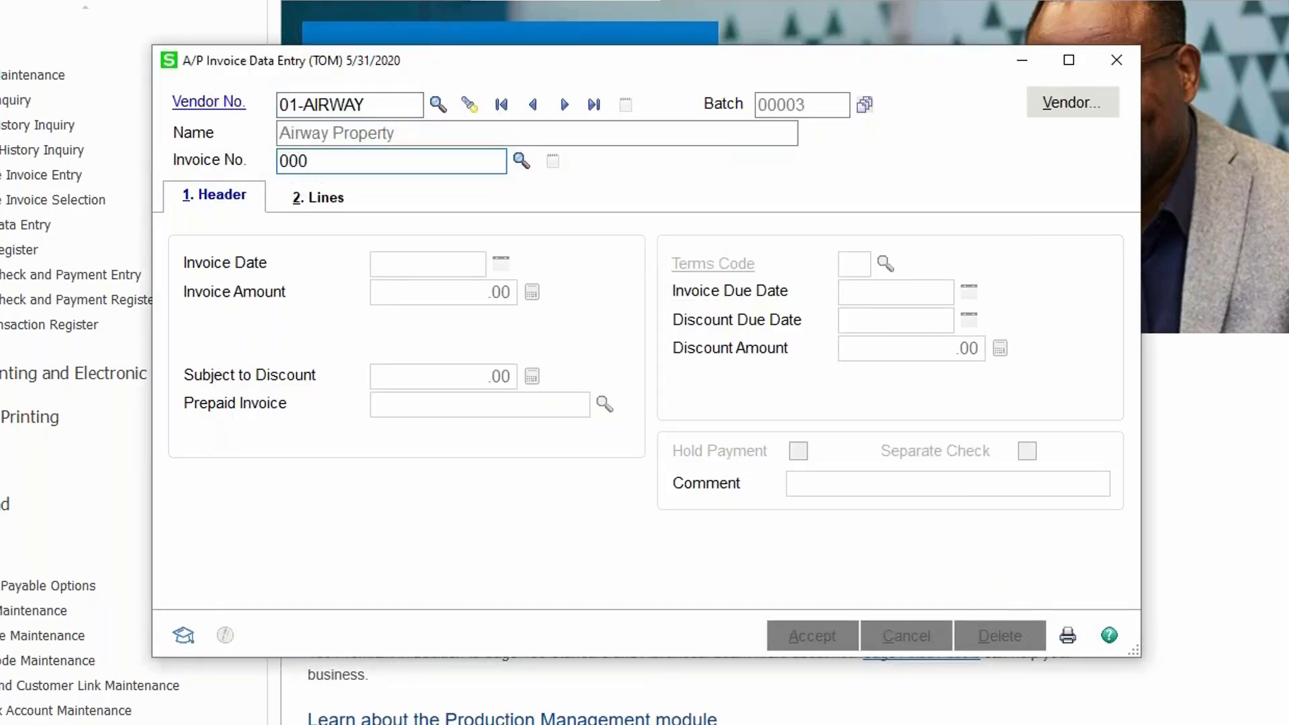
type("0106145")
key("Tab")
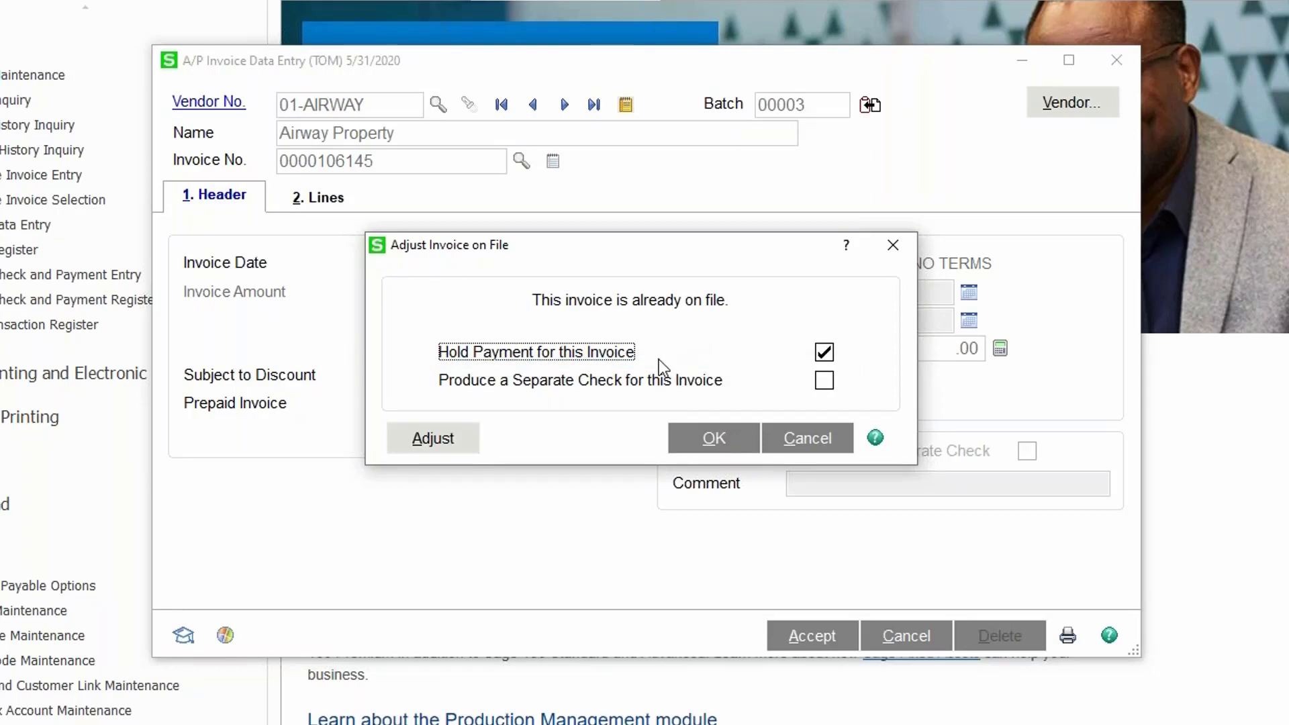
left_click(449, 442)
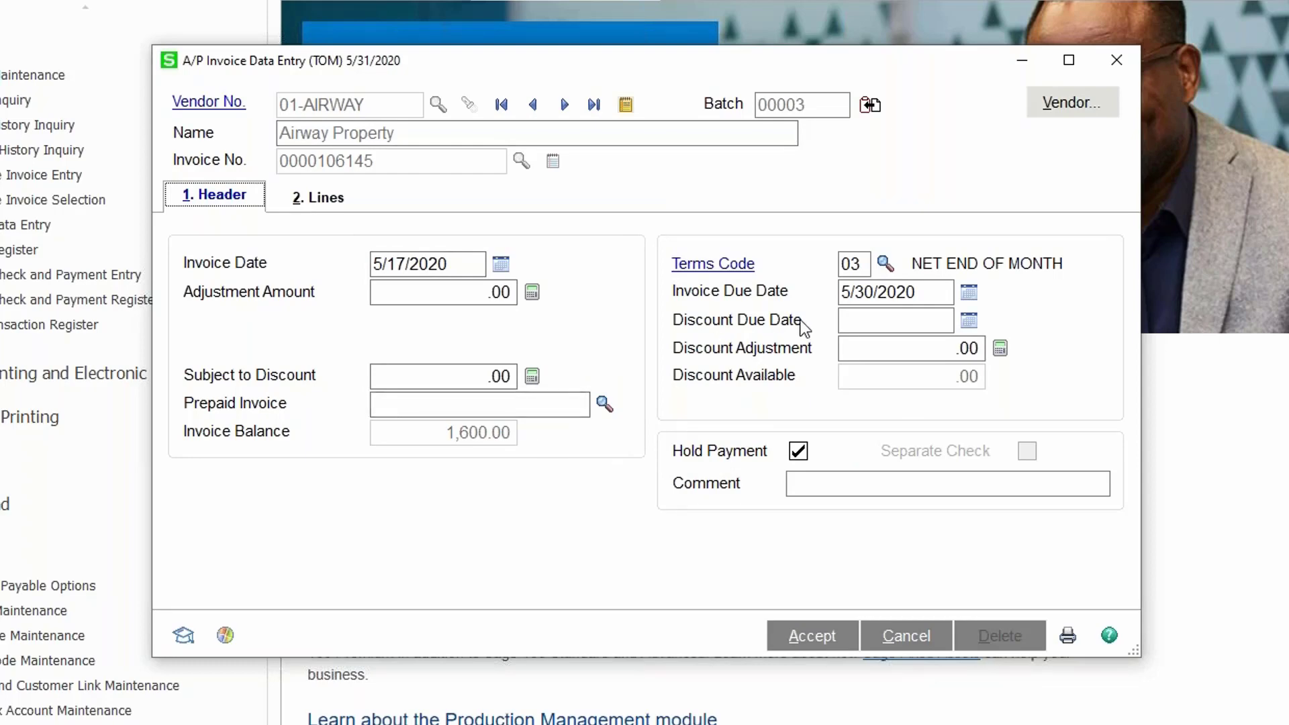
Set the invoice's adjustment amount to 400.00 and check its G/L distribution line
left_click(844, 293)
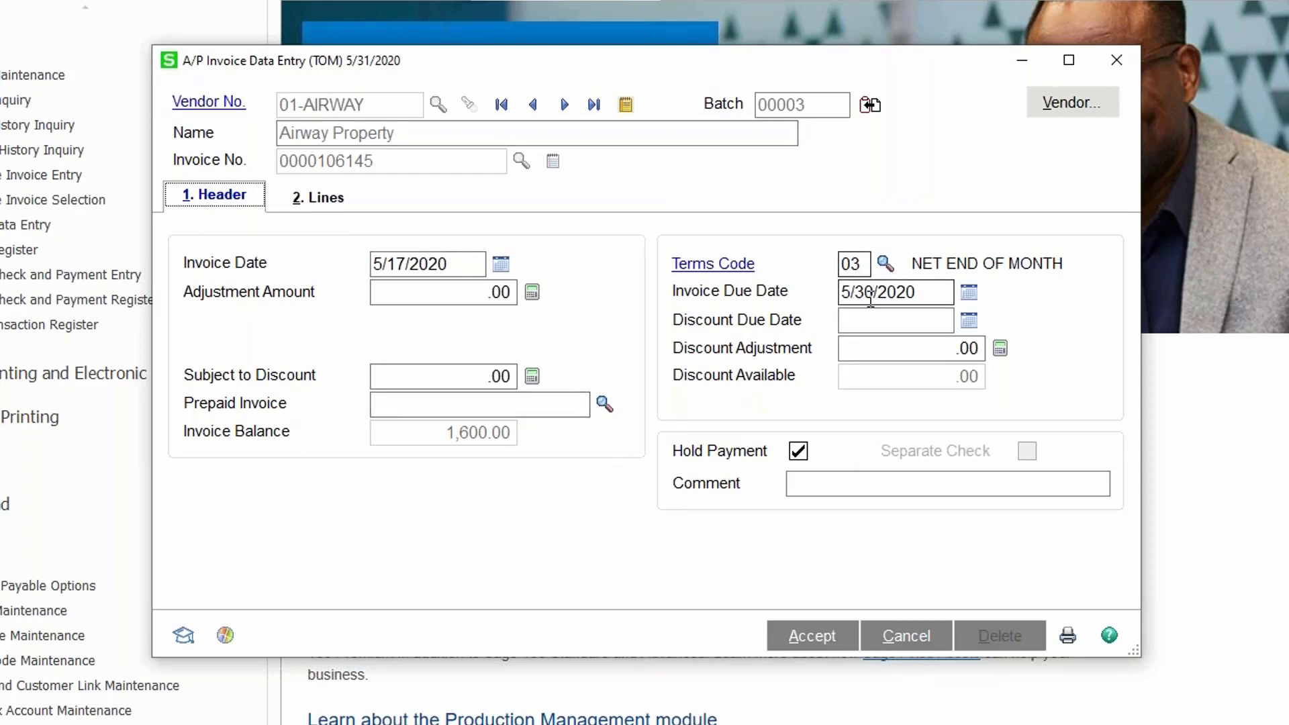
left_click(864, 293)
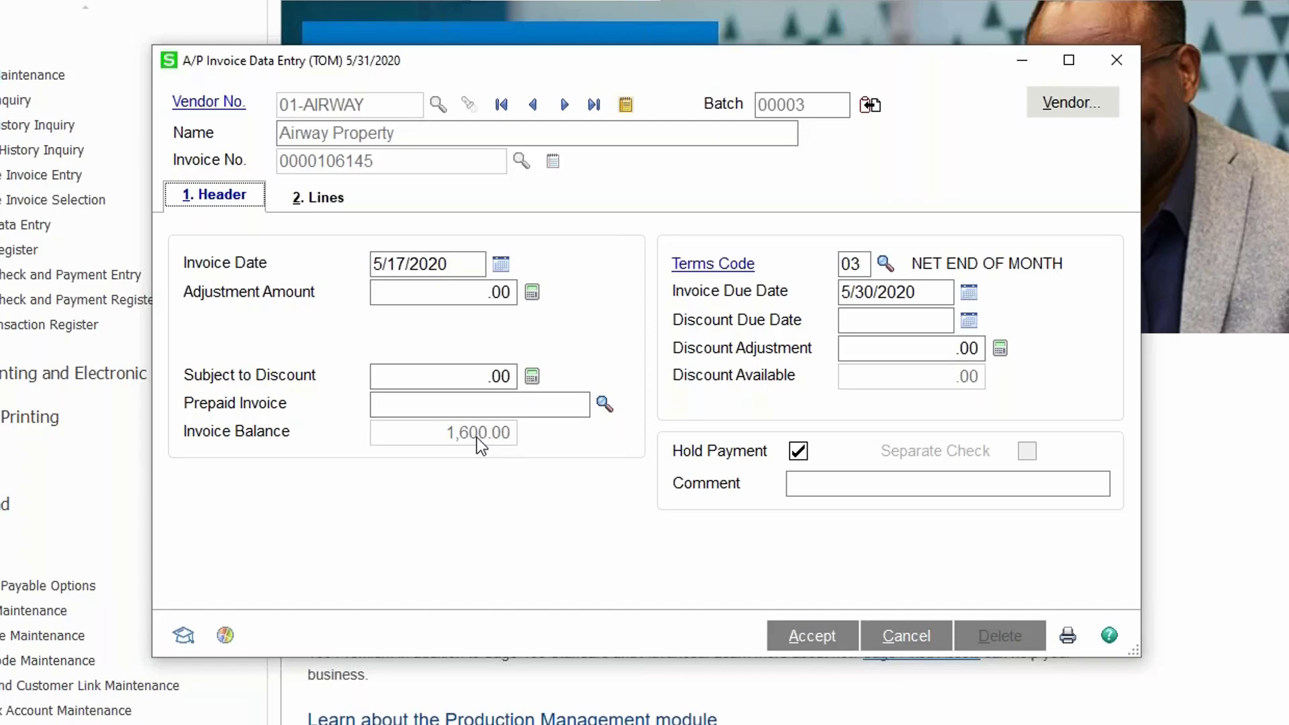
left_click(490, 293)
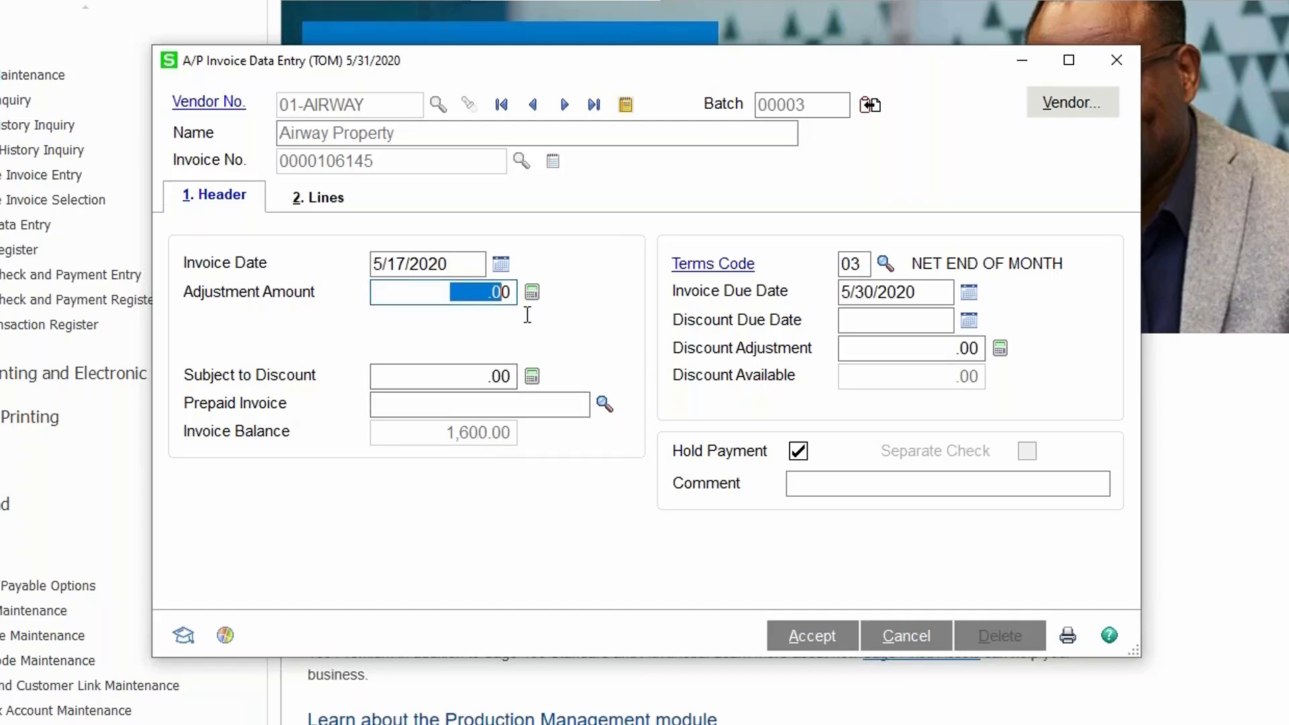
left_click_drag(527, 314, 542, 318)
type("400")
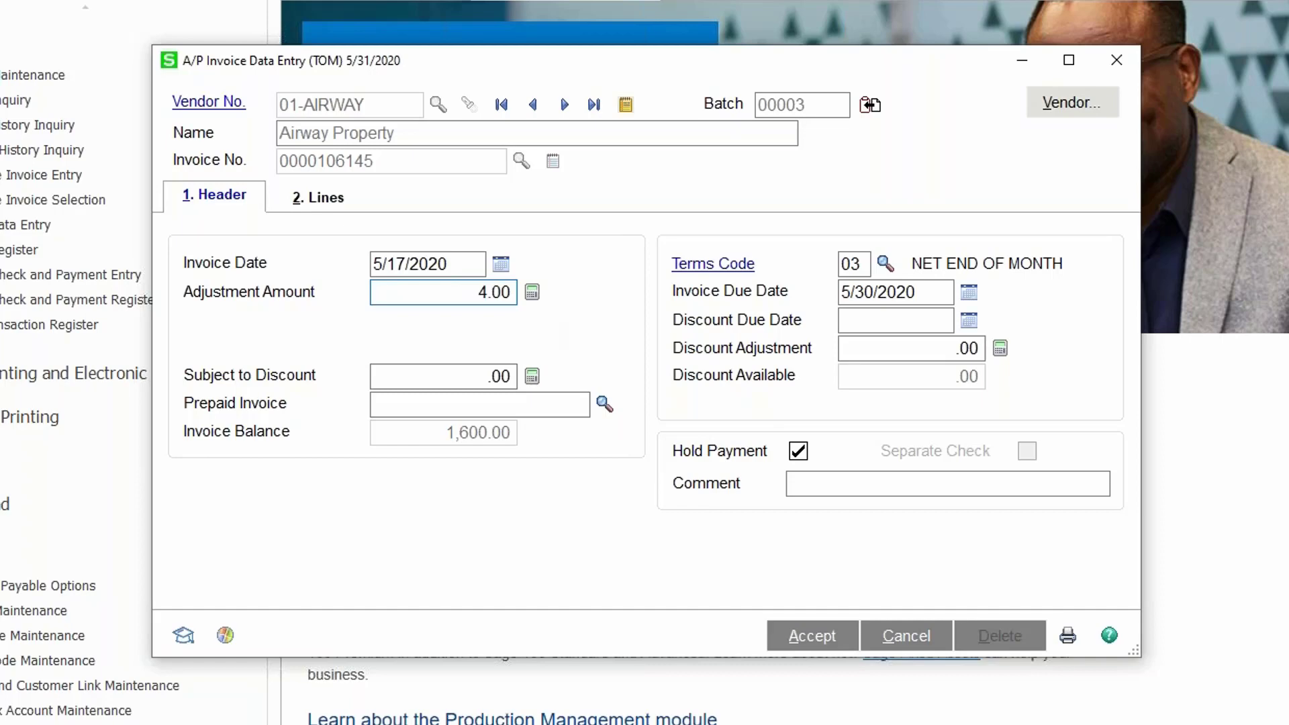
key("Tab")
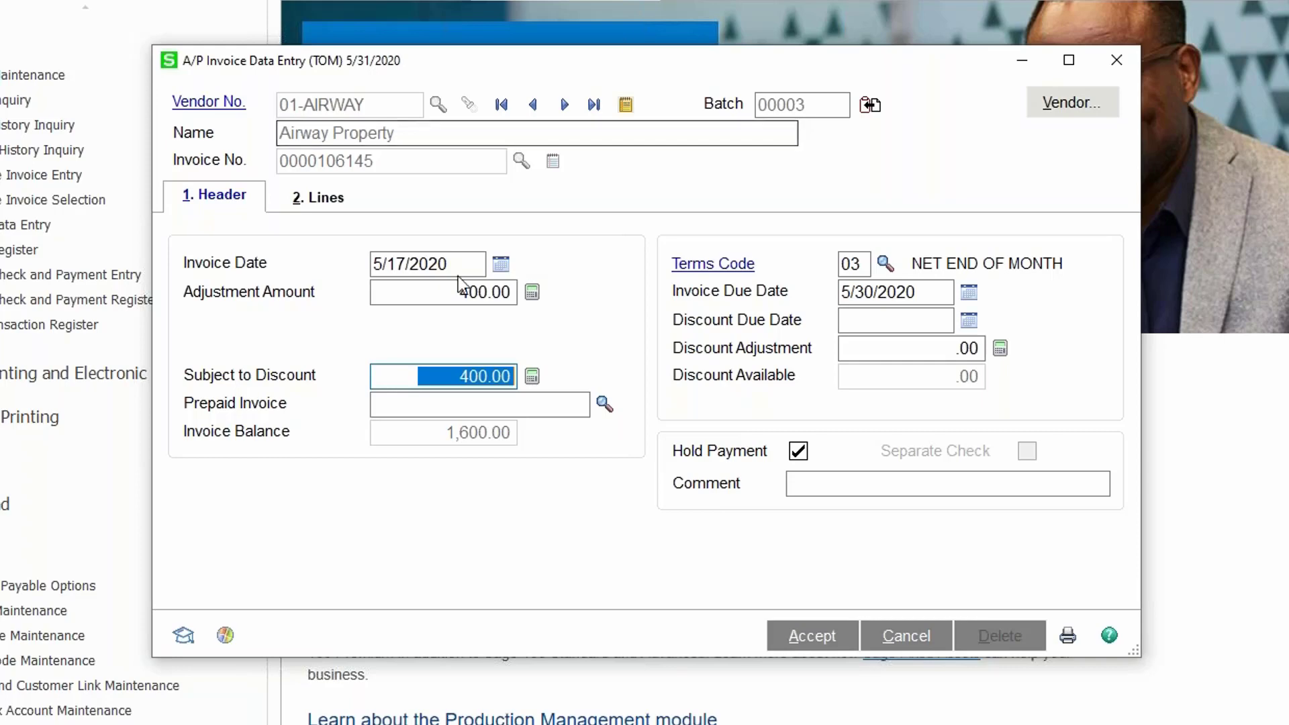
left_click(321, 200)
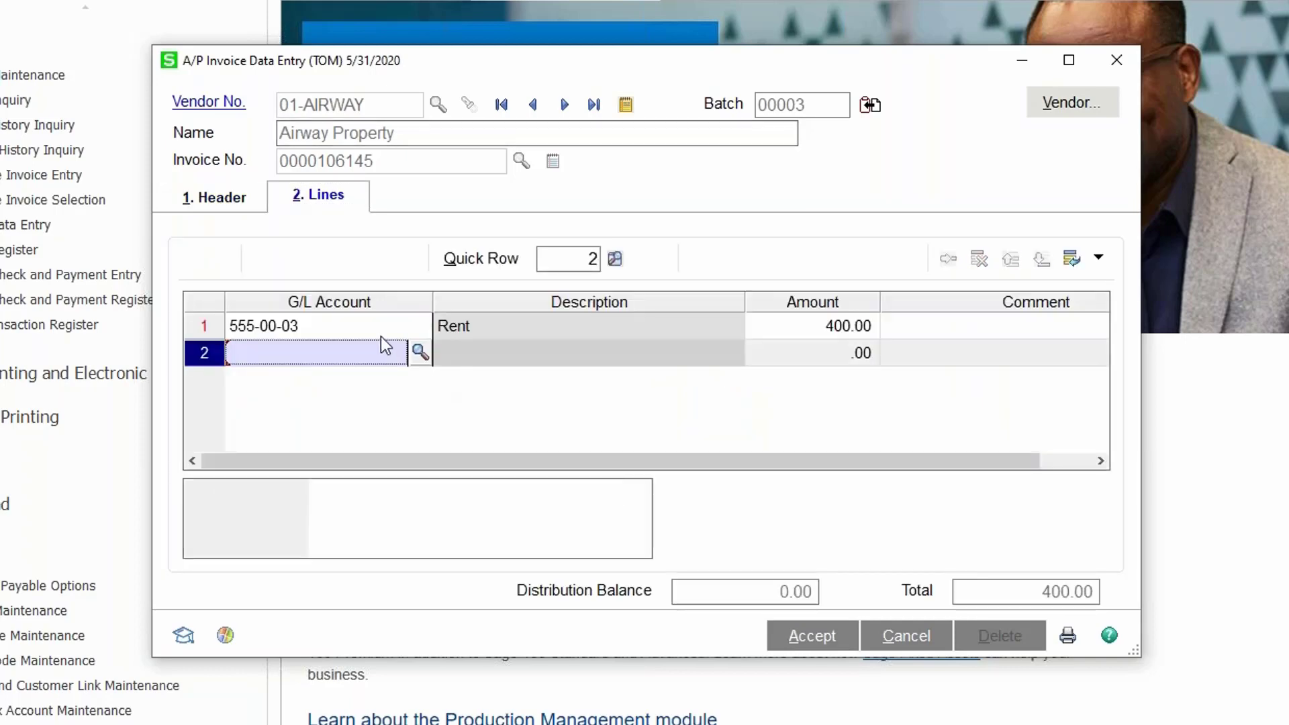
left_click(379, 324)
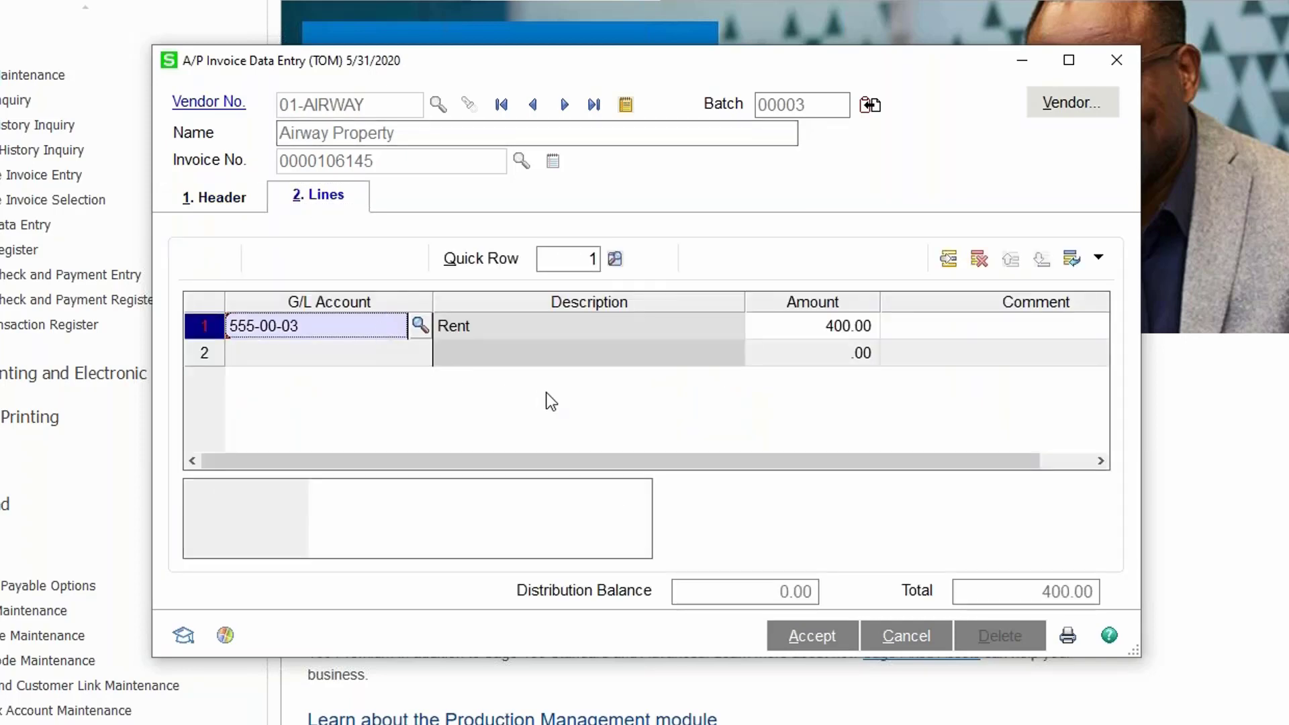
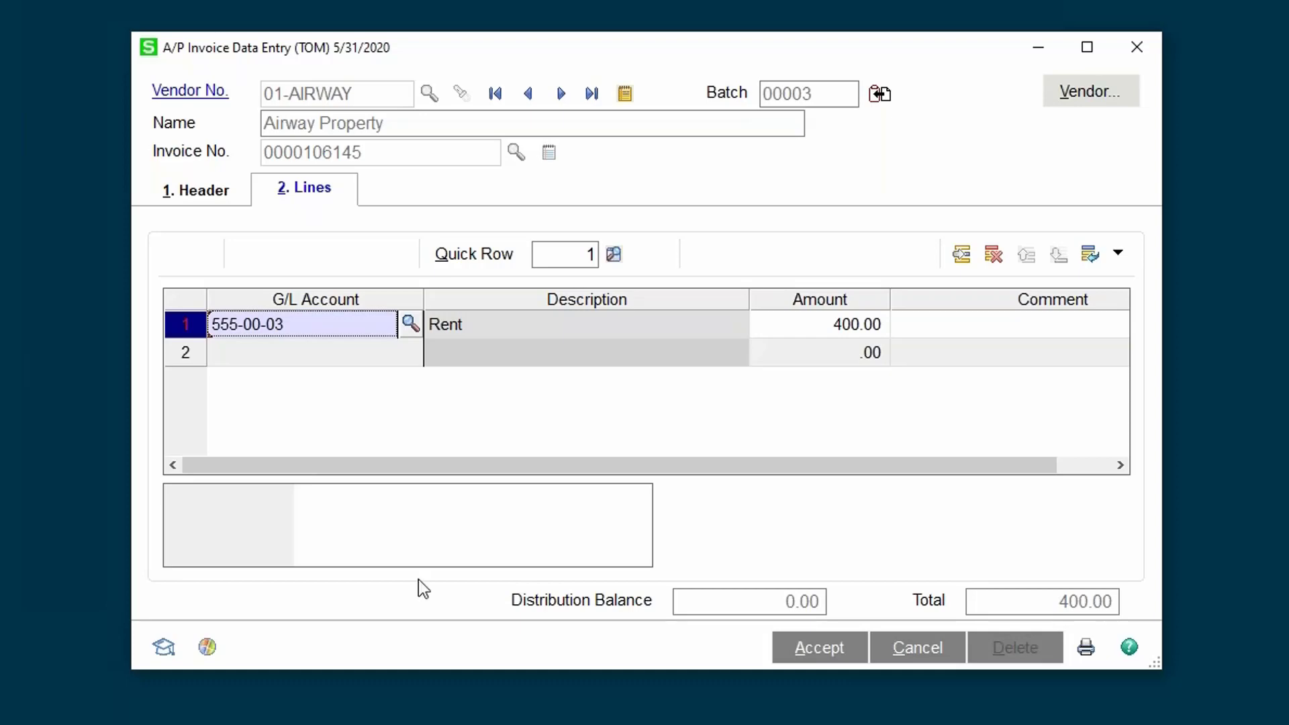
Return to the invoice header and clear the adjustment amount to zero
left_click(197, 196)
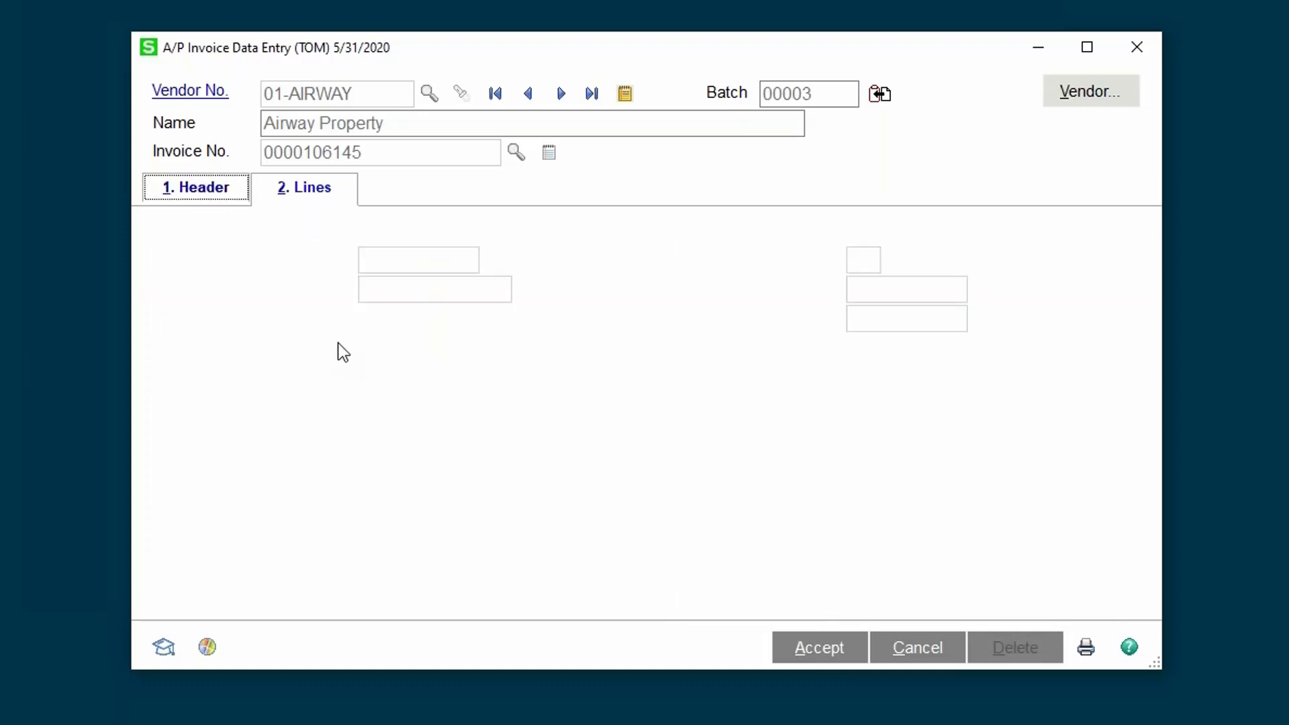
left_click(441, 289)
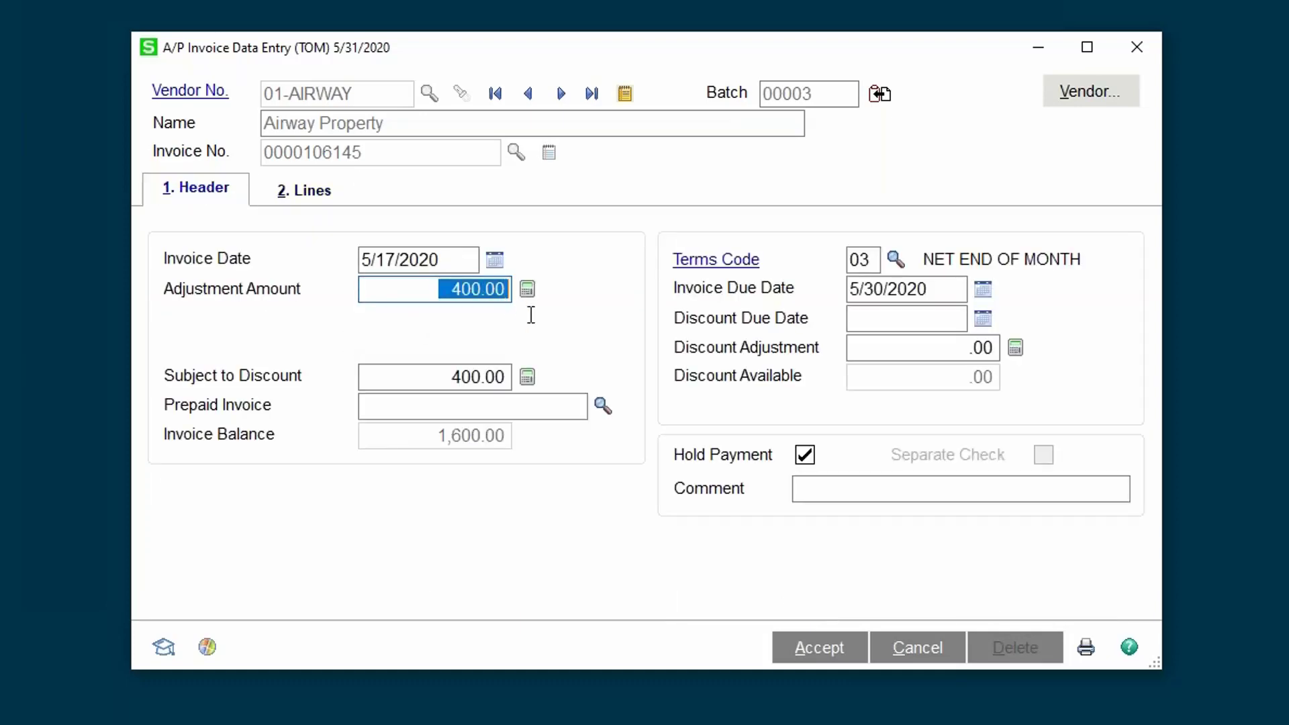
key("Delete")
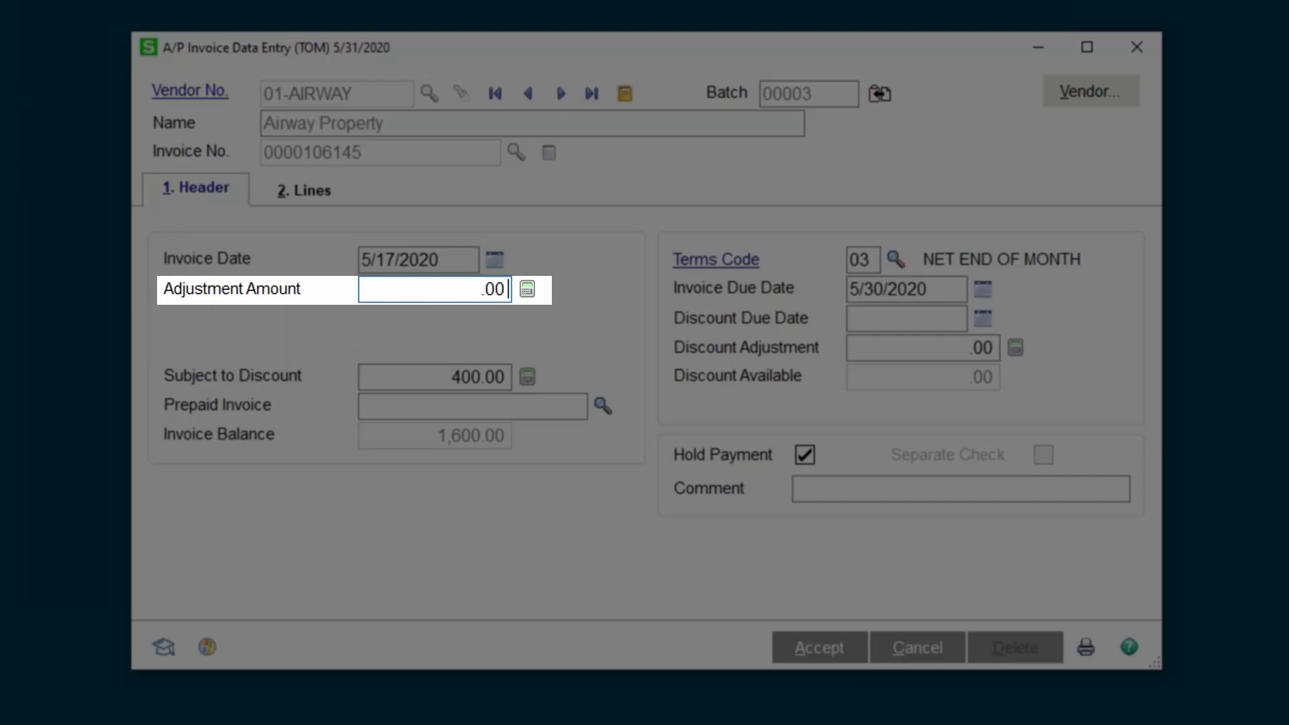
key("Tab")
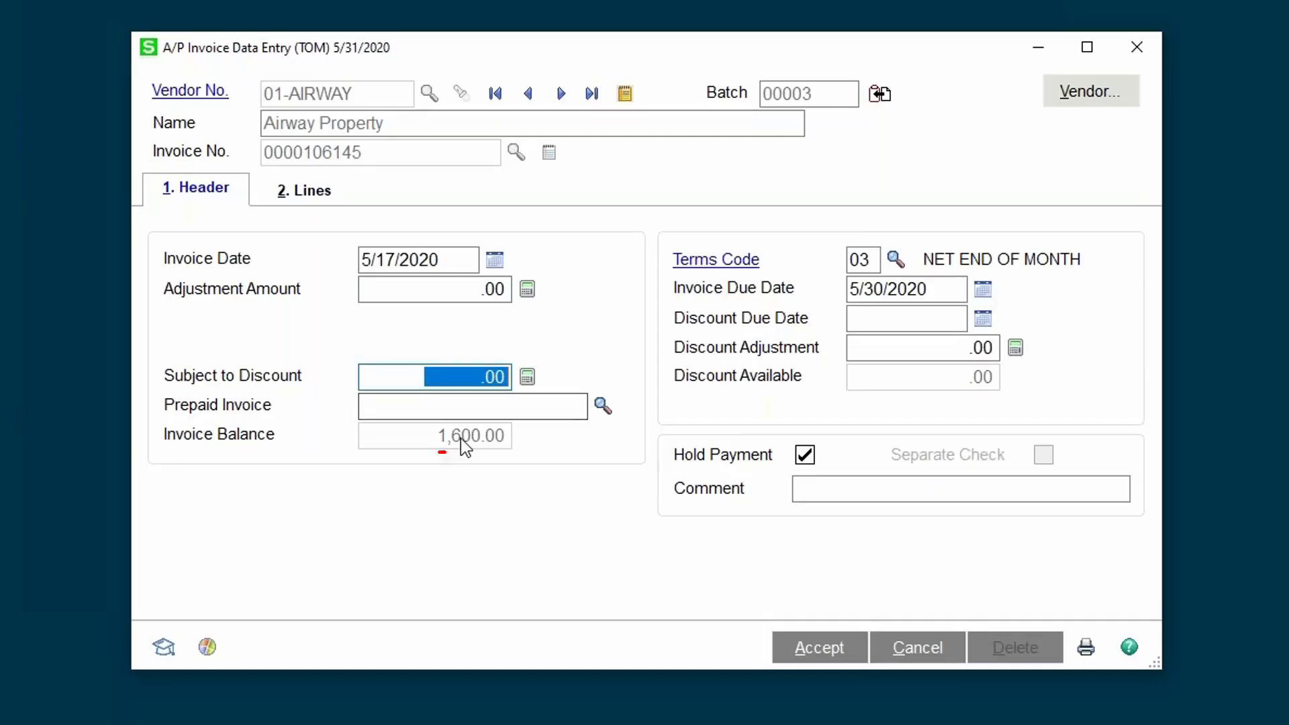
Change the first distribution line to G/L account 500-00-00 with an amount of -1,600.00
left_click(318, 198)
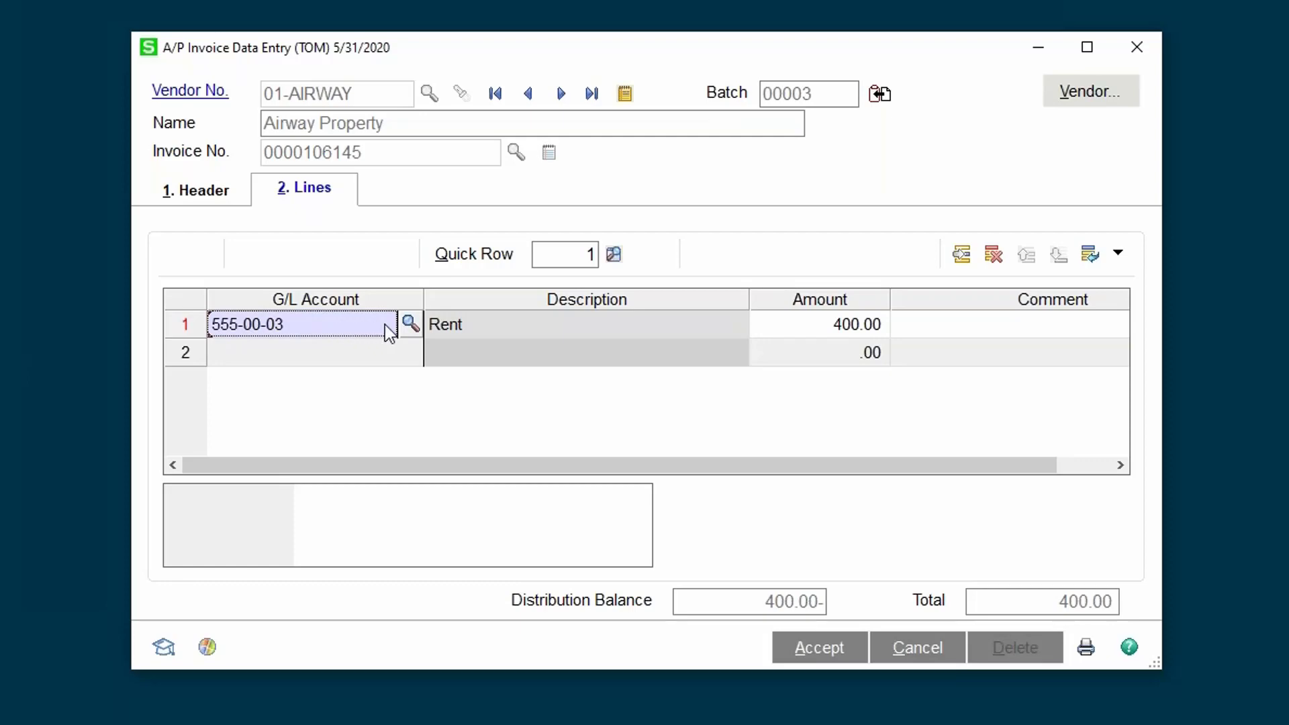
left_click(361, 324)
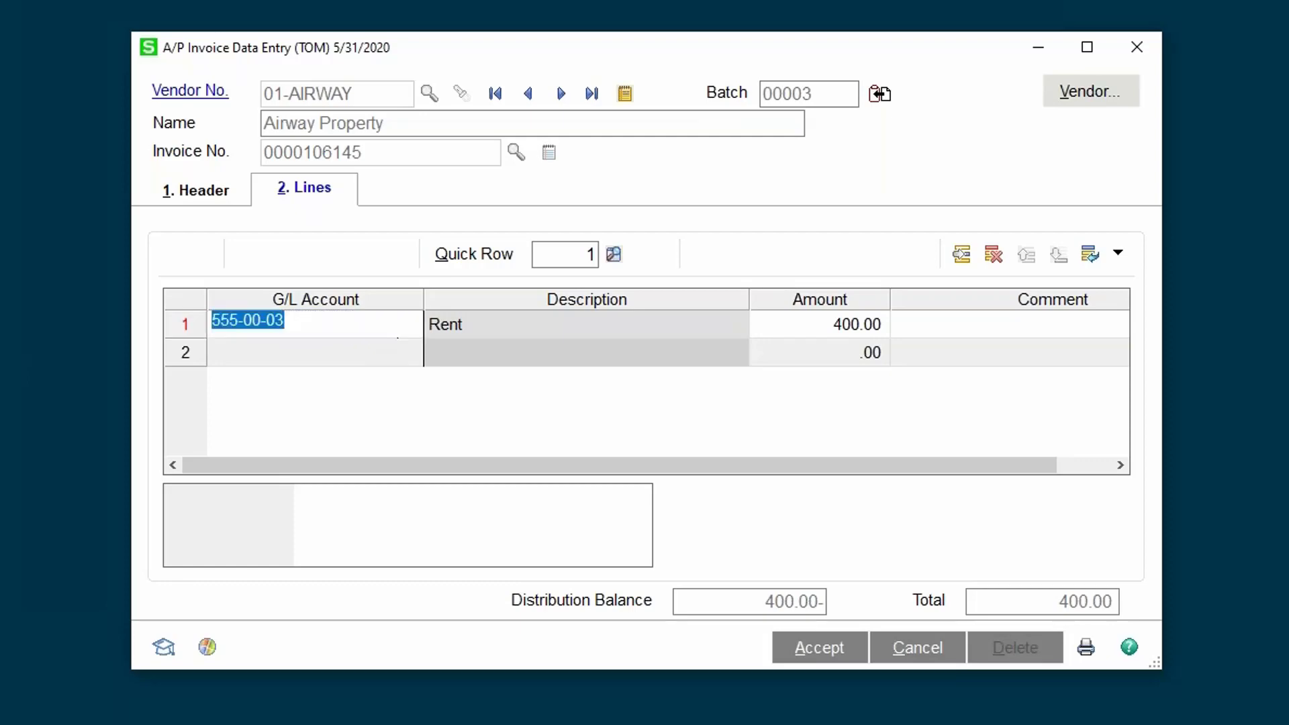
type("500")
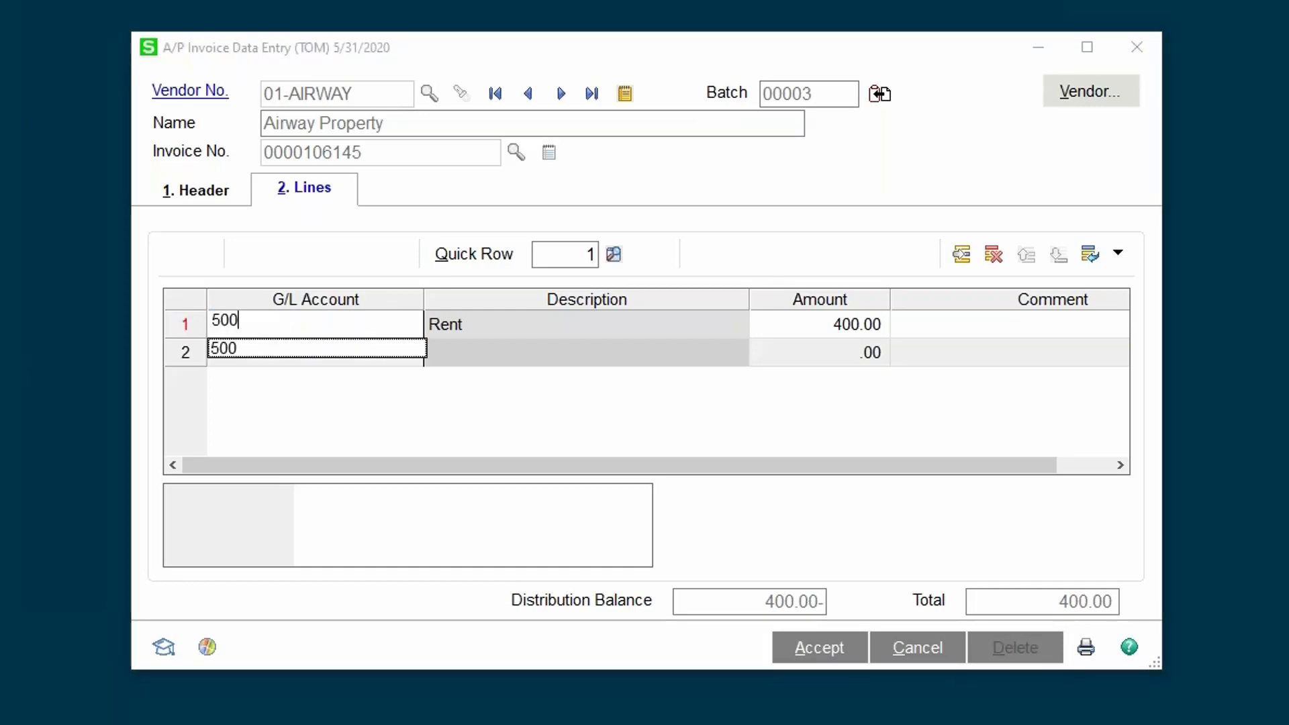
key("Tab")
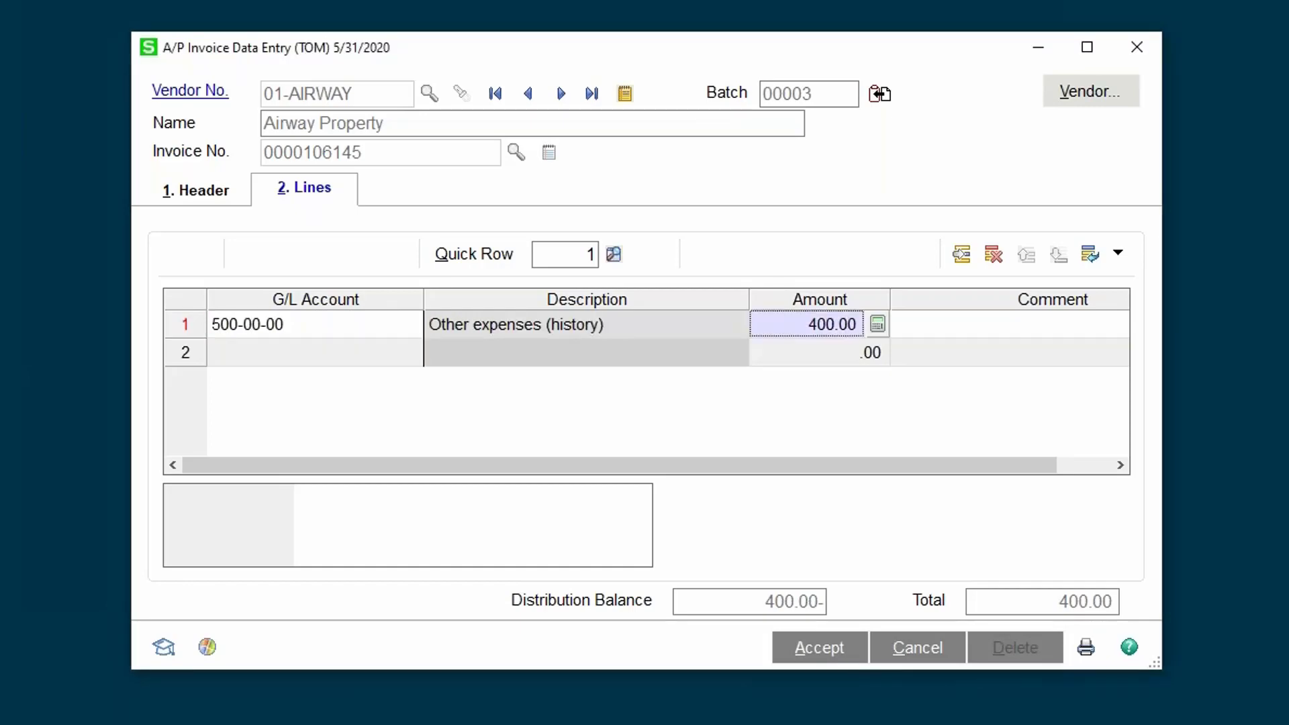
key("Tab")
left_click(481, 324)
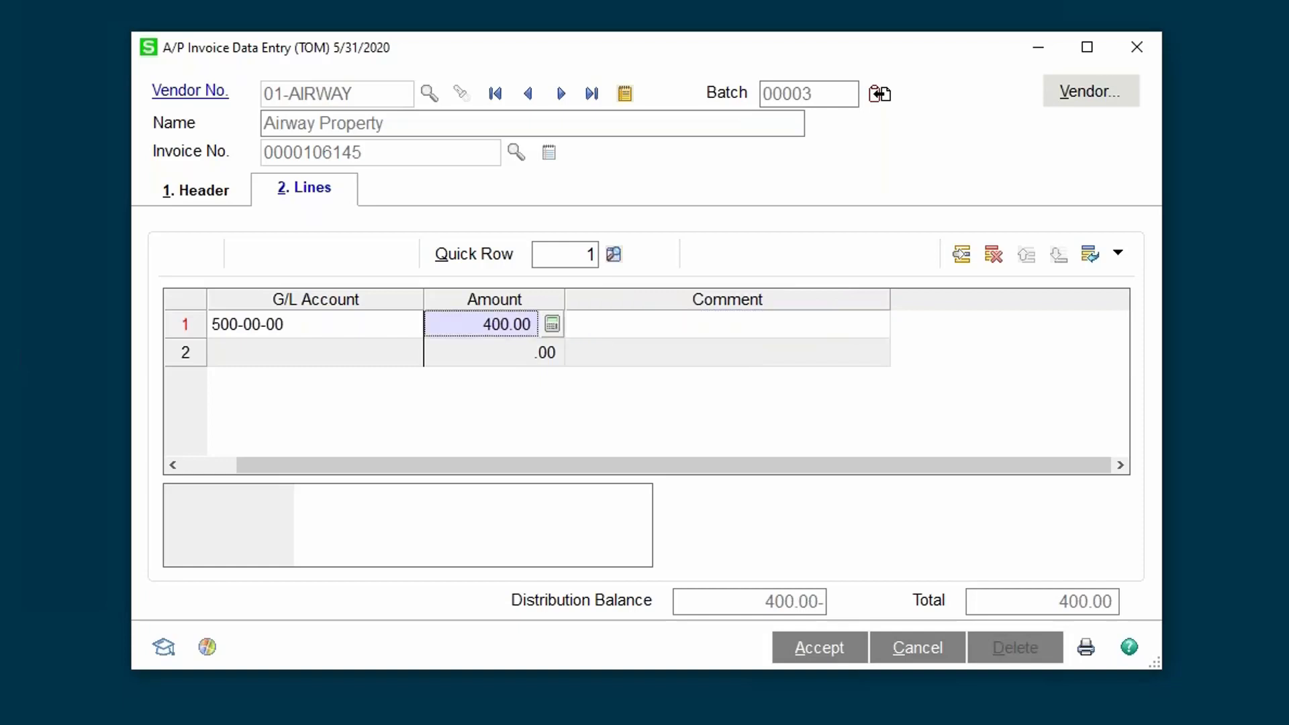
type("1600-")
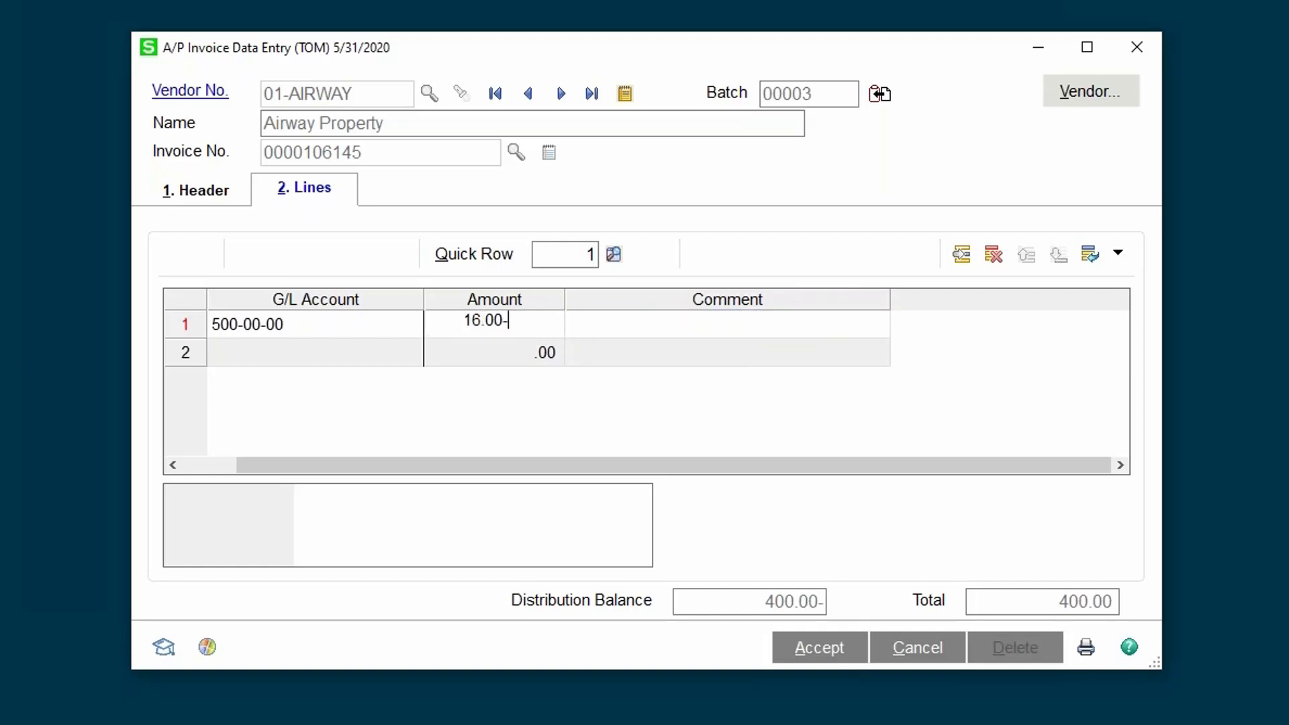
key("Tab")
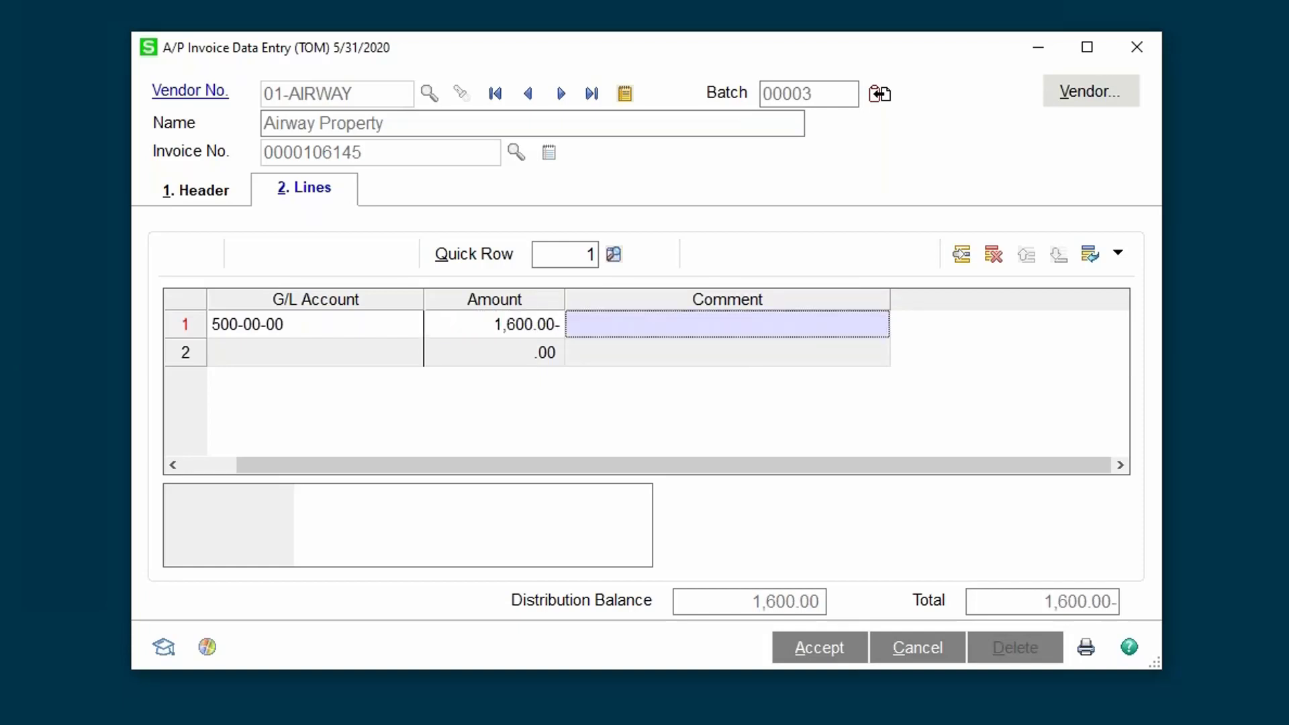
Add a second distribution line using the Rent account 555-00-03, found by searching G/L account descriptions for "rent"
key("Tab")
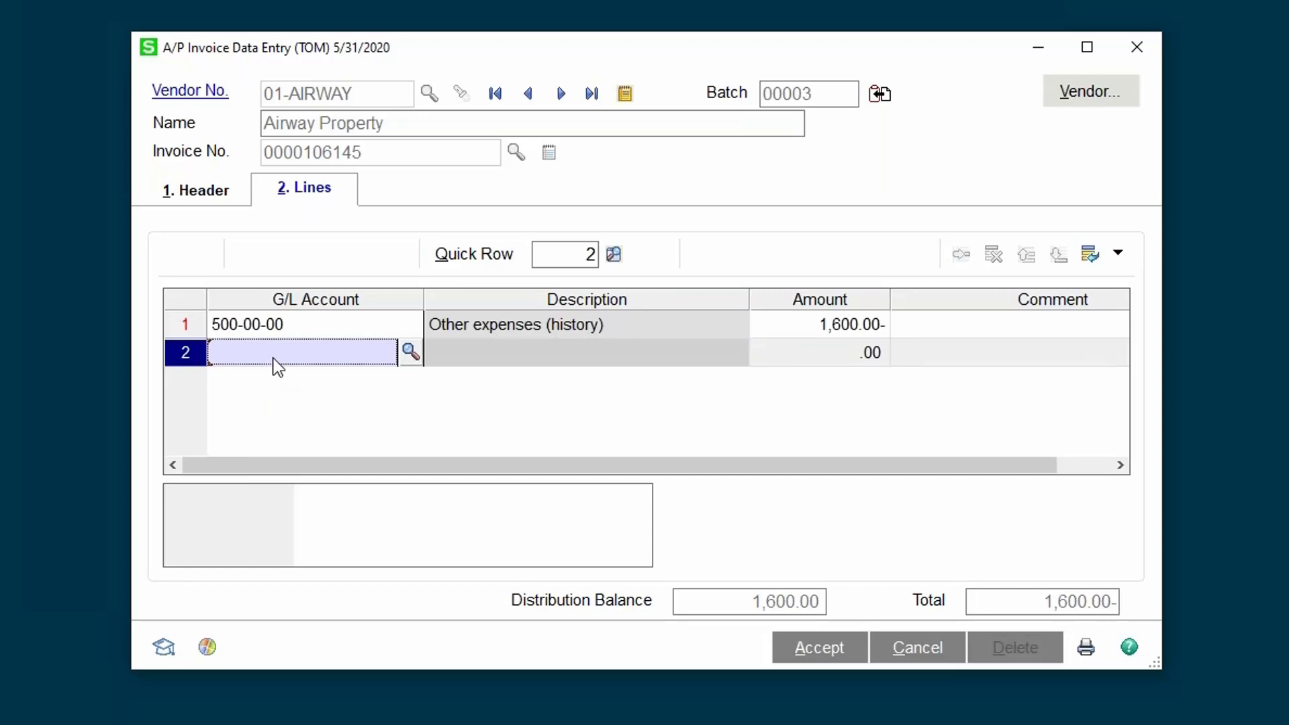
left_click(410, 351)
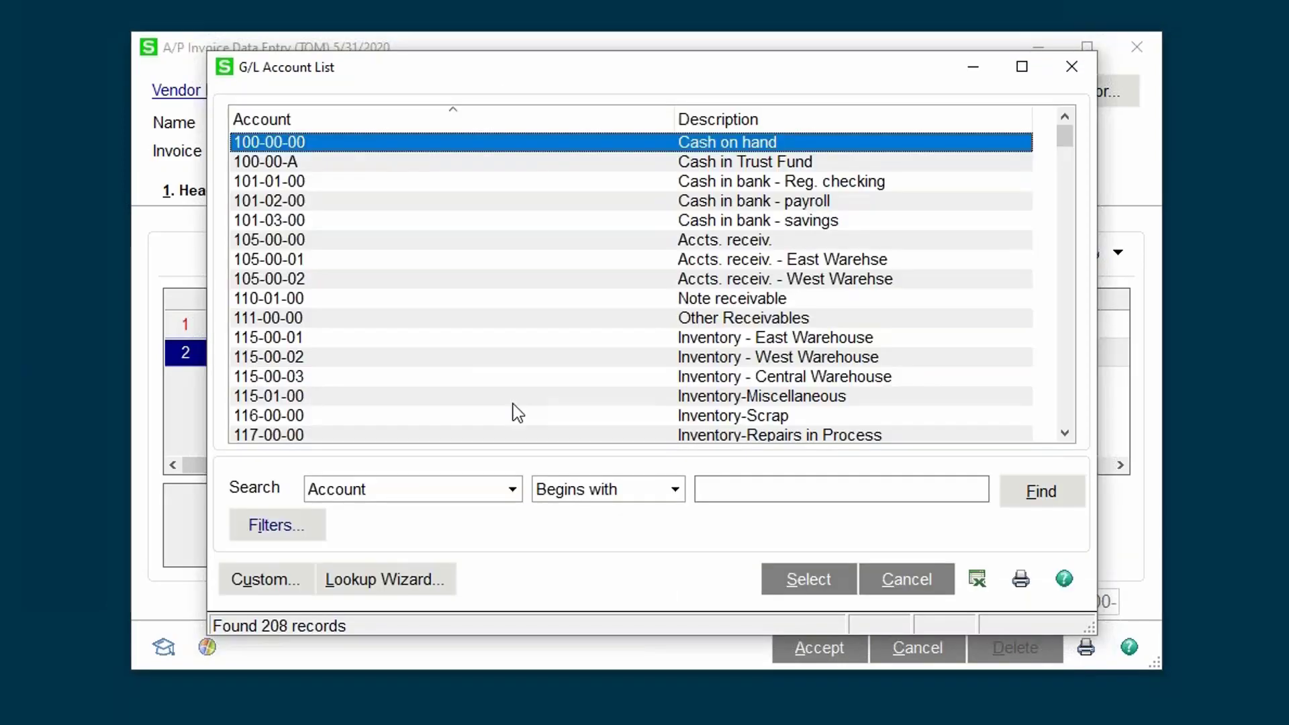
type("rent")
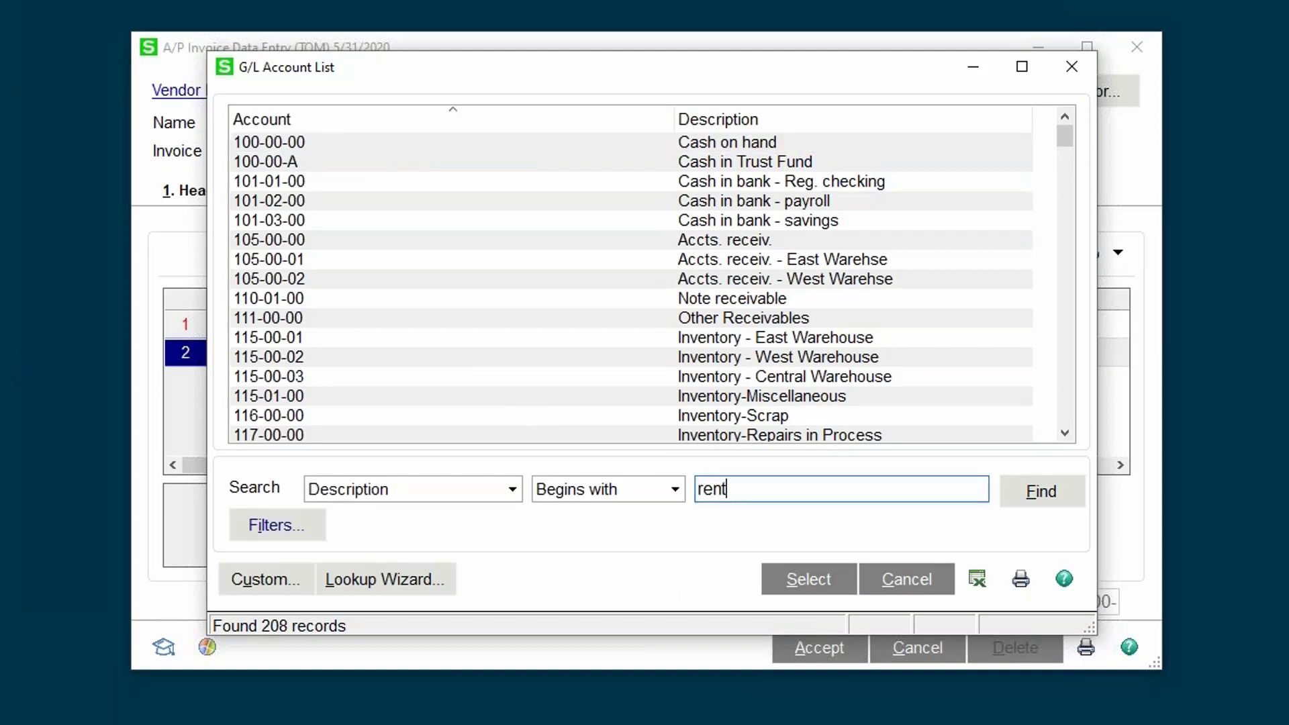
key("Return")
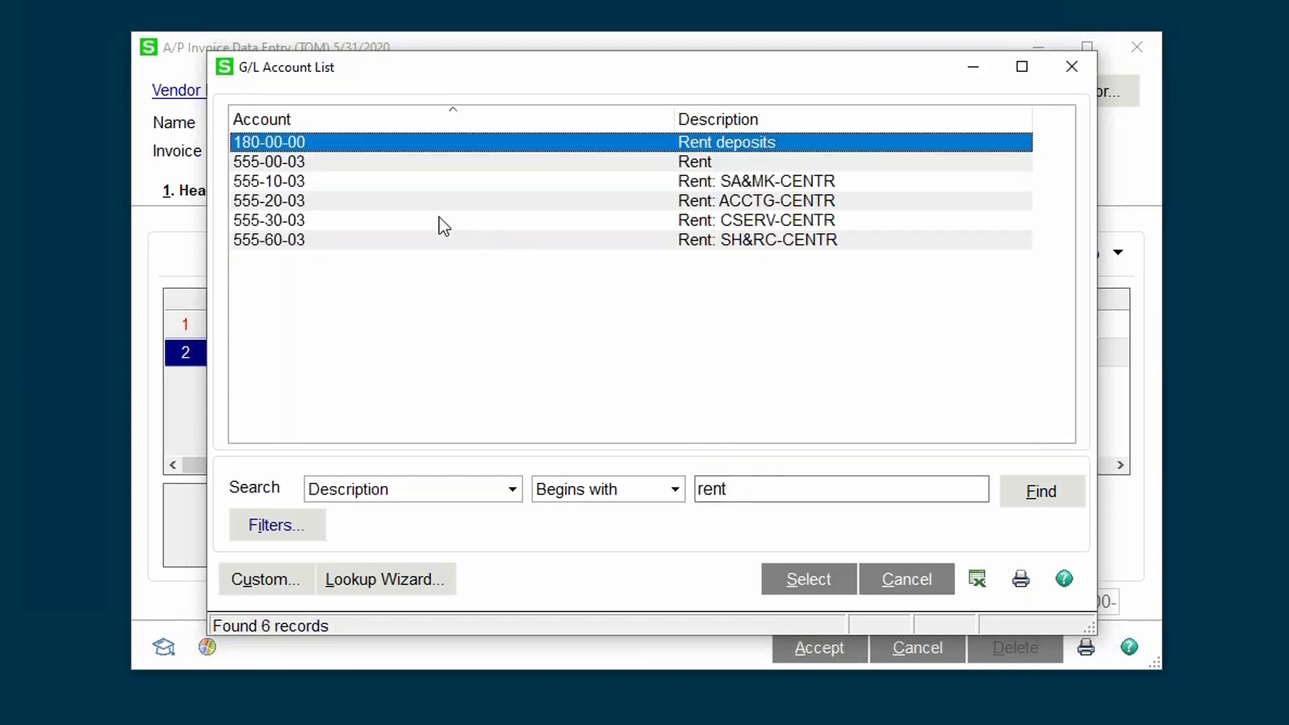
left_click(439, 168)
double_click(439, 168)
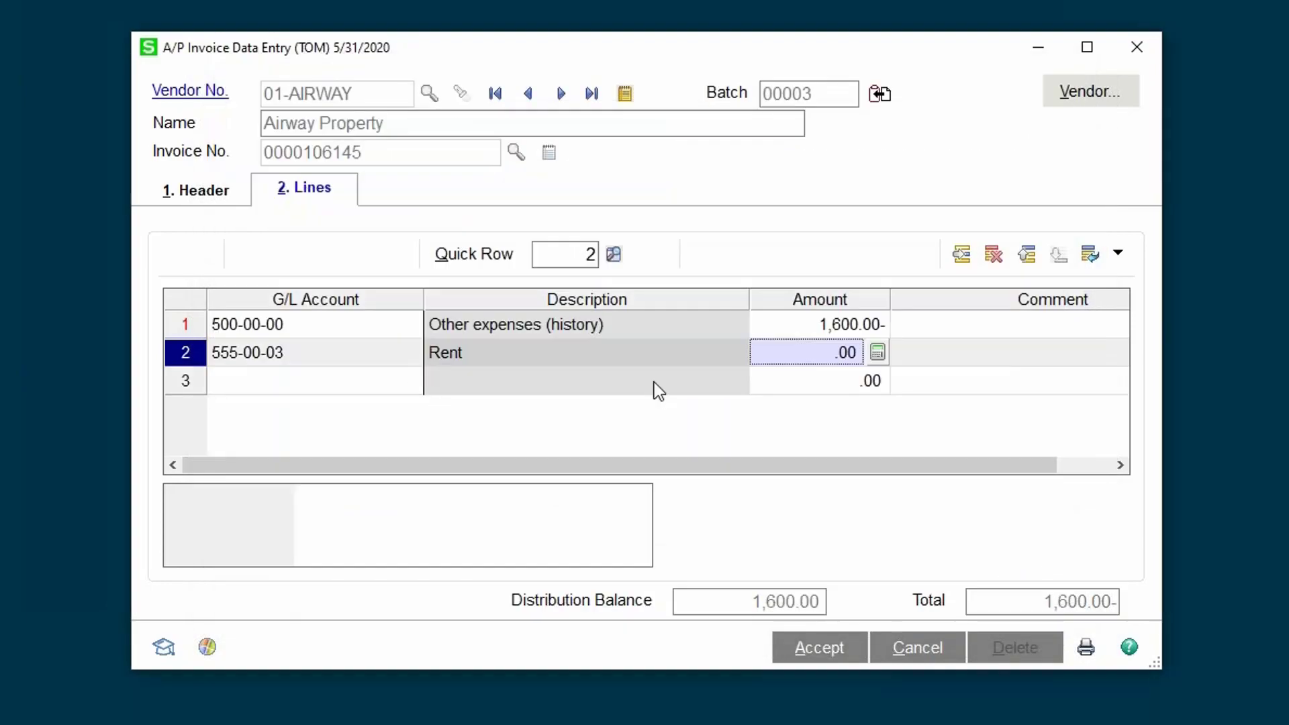
Set the Rent line's amount to 1,600.00 and check the distribution total
left_click(797, 353)
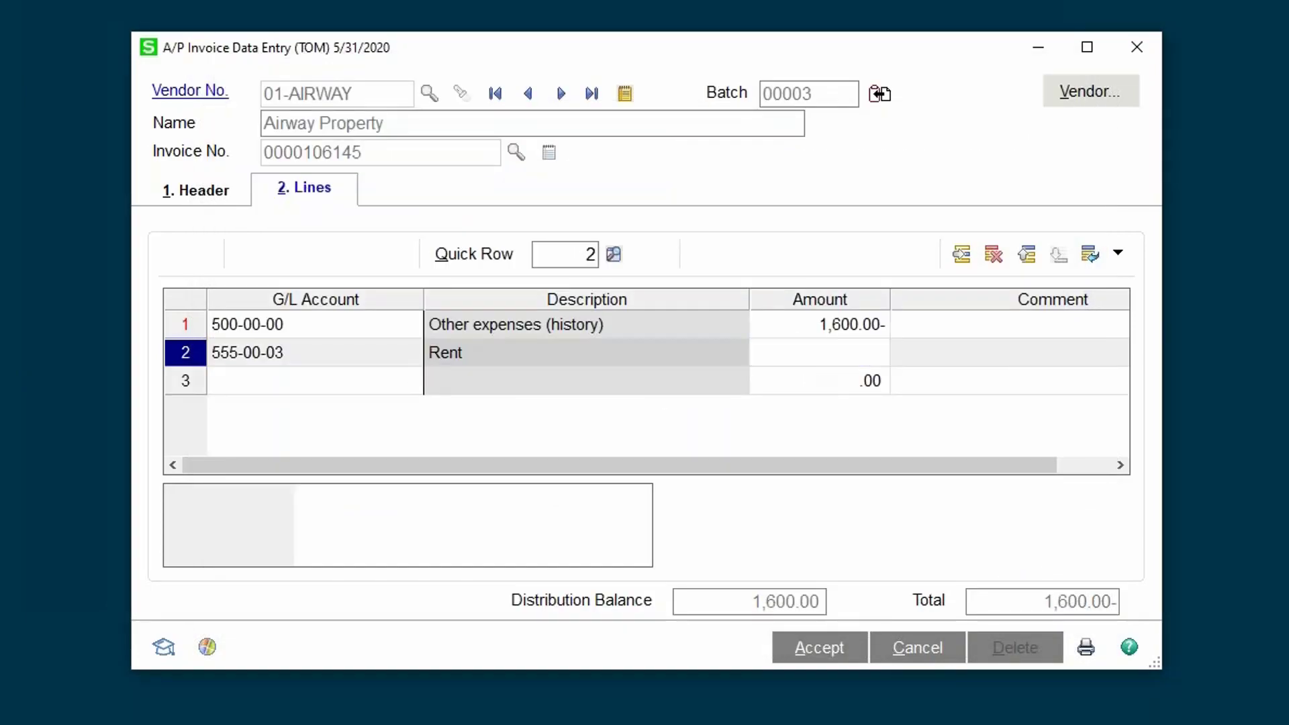
type("1600.")
key("Tab")
key("Tab")
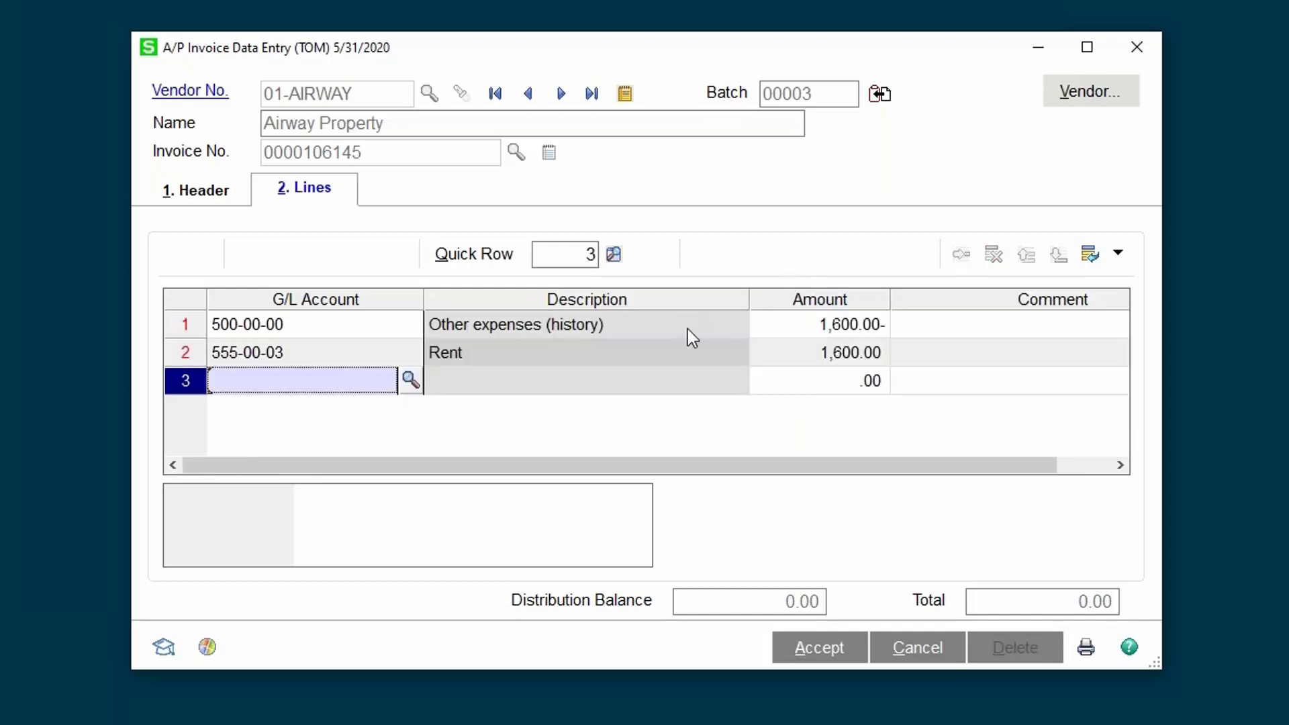
left_click(1108, 601)
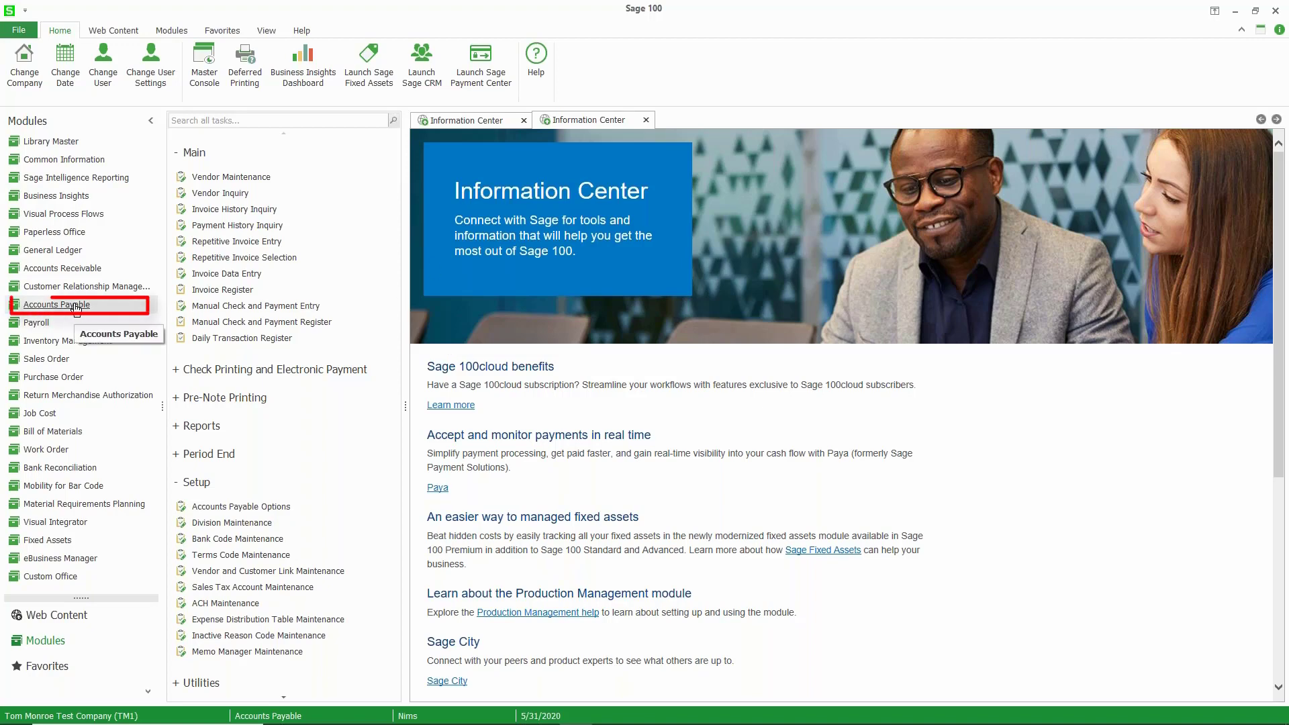
Open Accounts Payable Invoice Data Entry and create a new batch with the next batch number
left_click(261, 277)
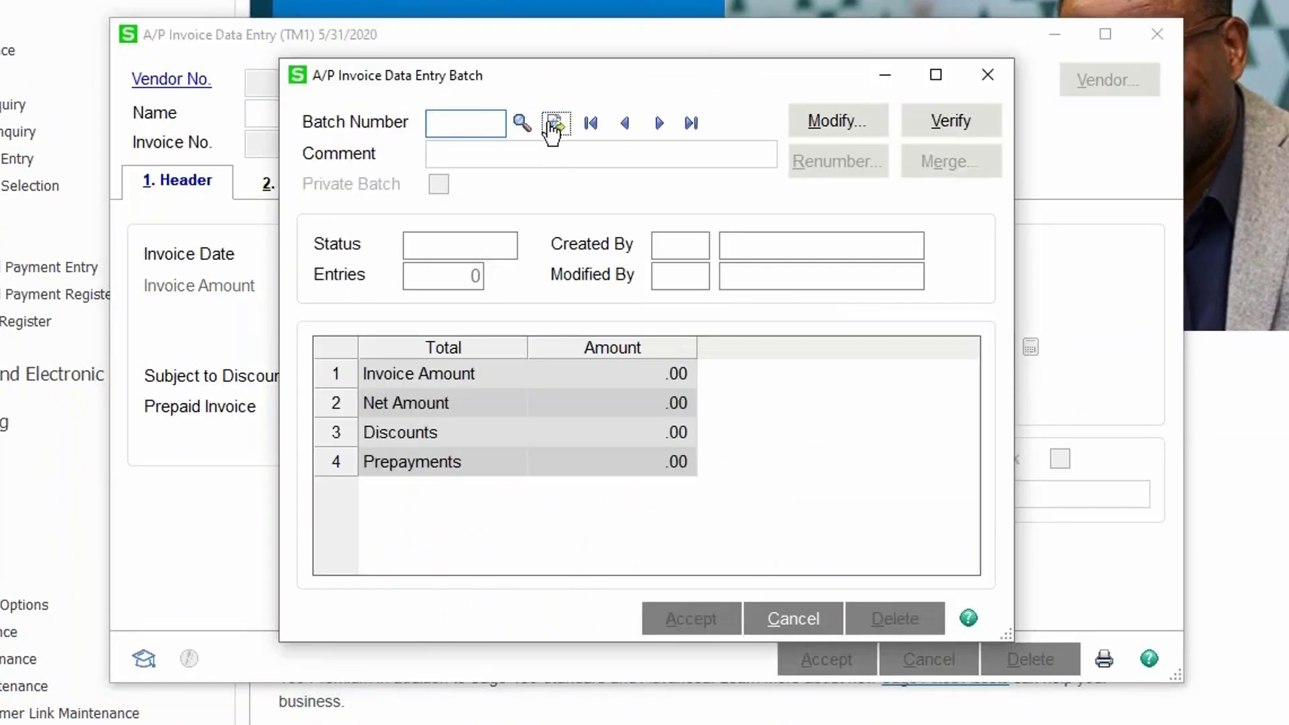
left_click(554, 124)
left_click(667, 629)
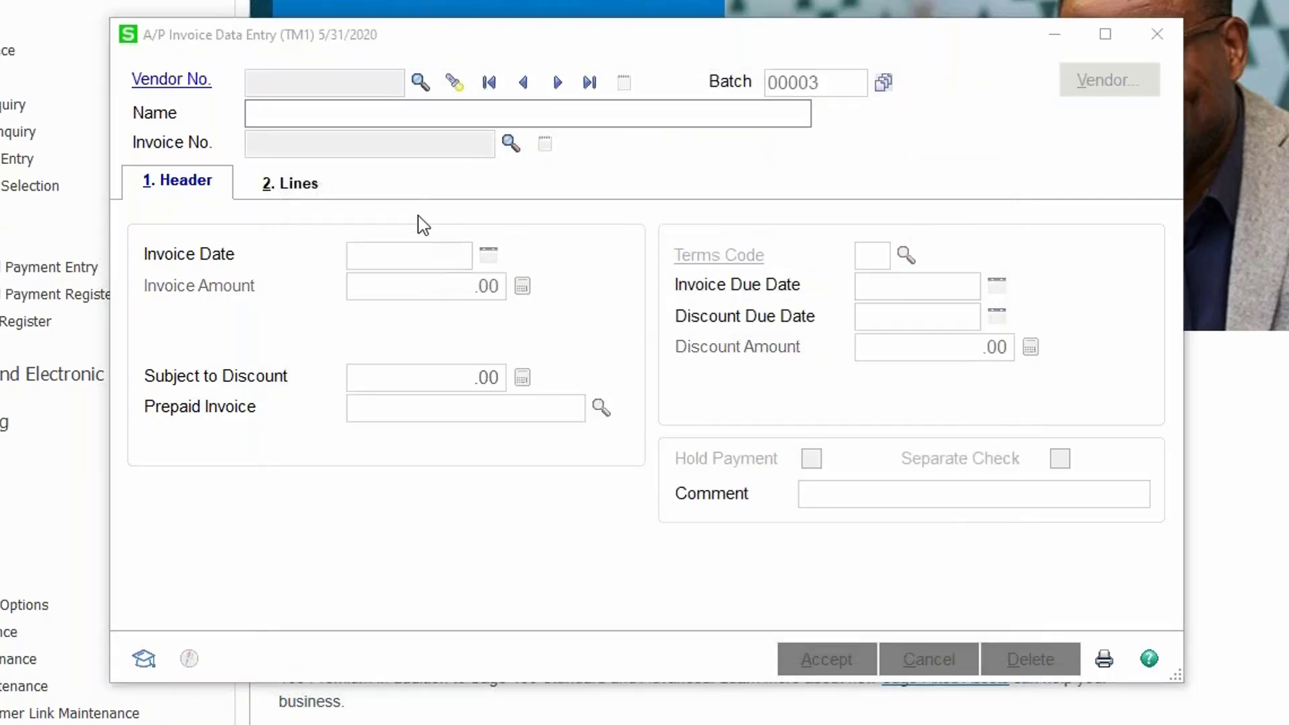
Select vendor 01-COCHRAN, enter invoice number 6545-18 and open the existing invoice for adjustment
key("F2")
double_click(436, 133)
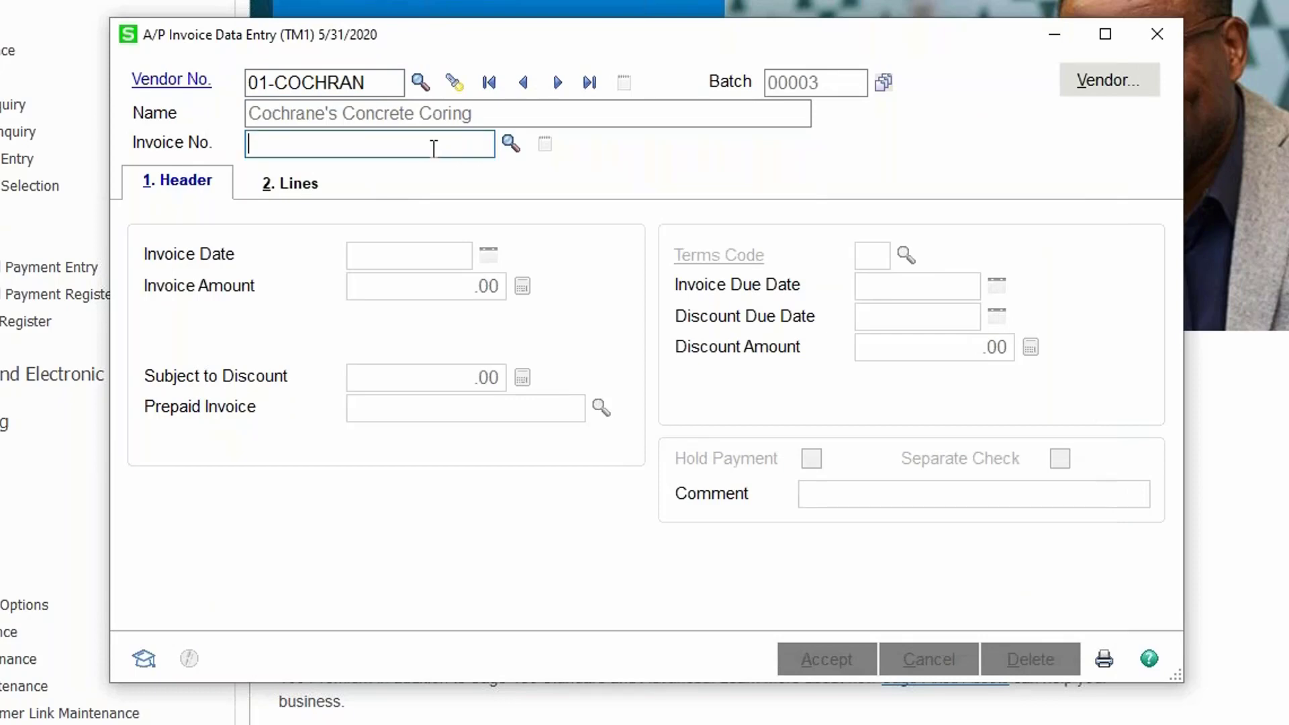
type("6545-18")
key("Tab")
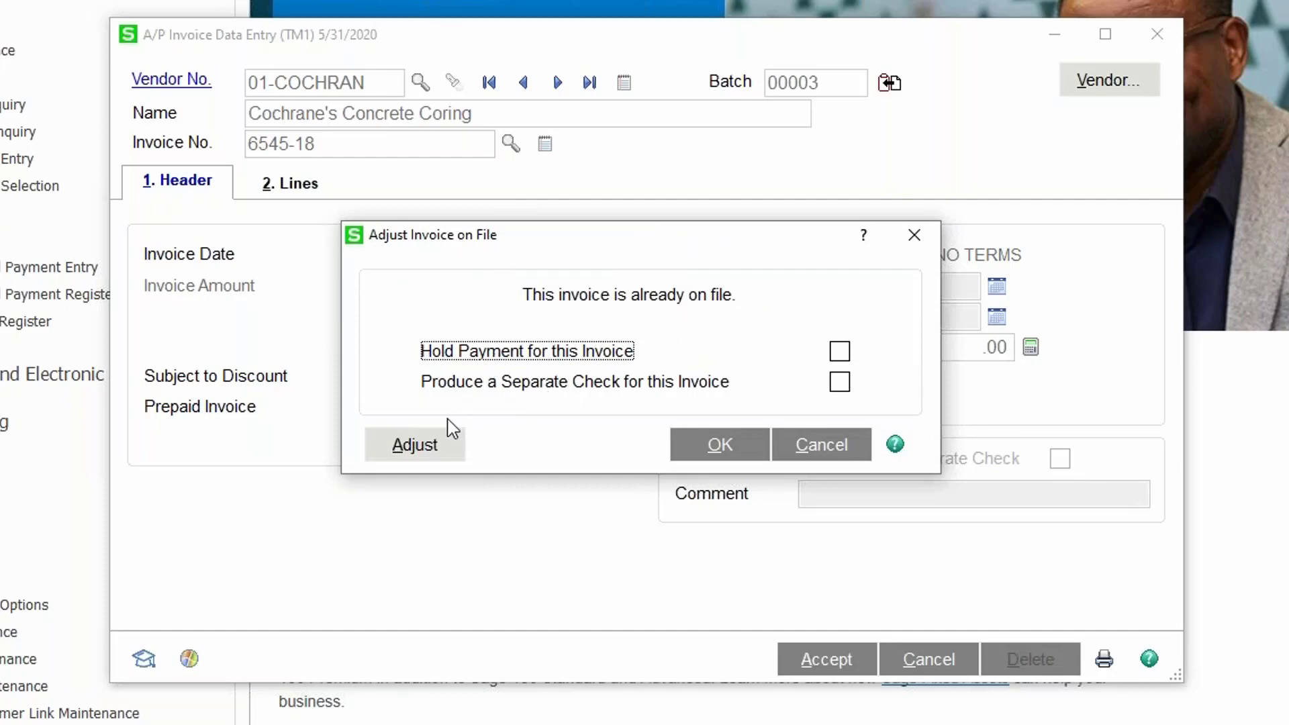
left_click(424, 445)
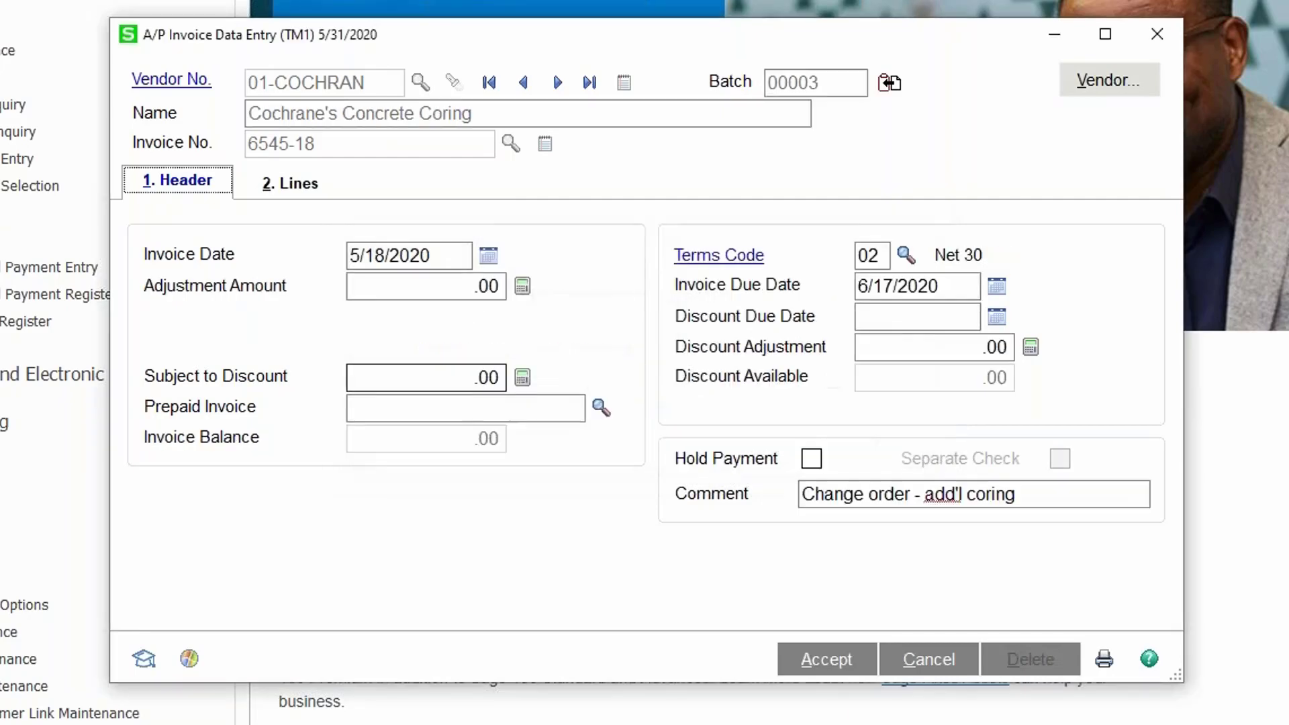
Assign job EEC2140 and the Wire Pull cost code 300-000-000 to the first distribution line, leaving the header adjustment amount at zero
left_click(417, 289)
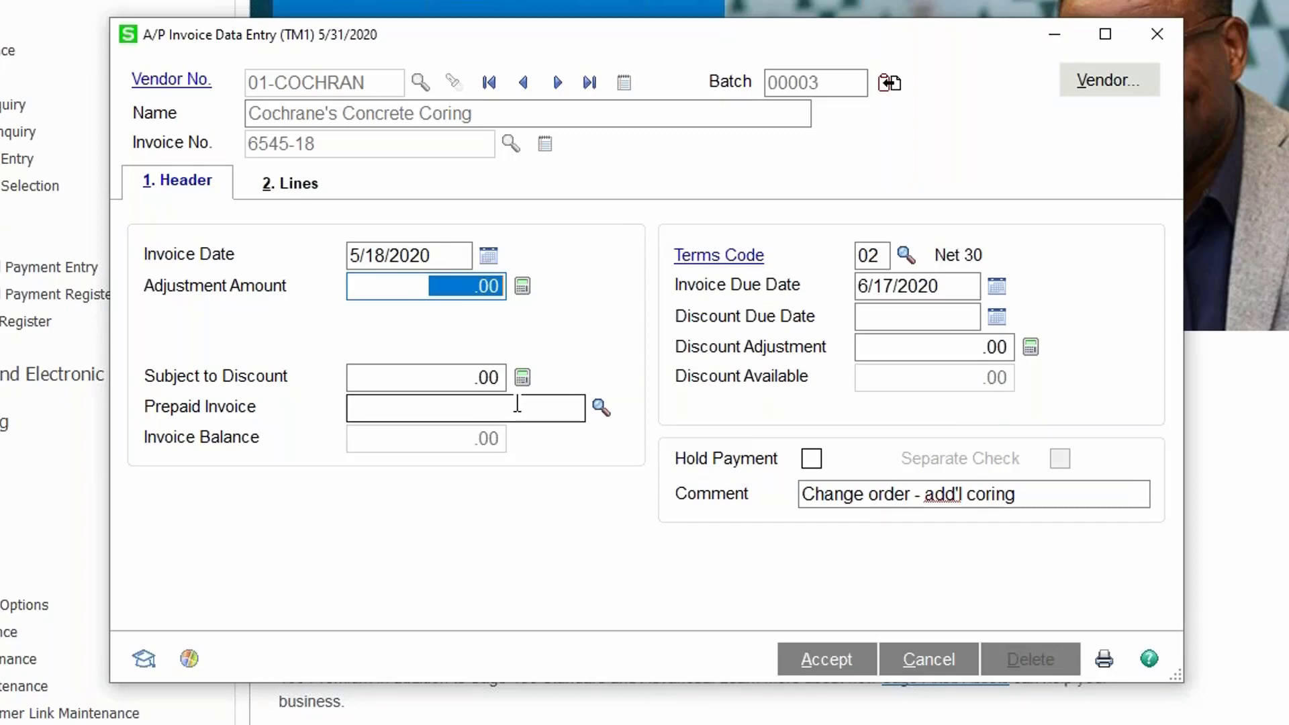
left_click(301, 193)
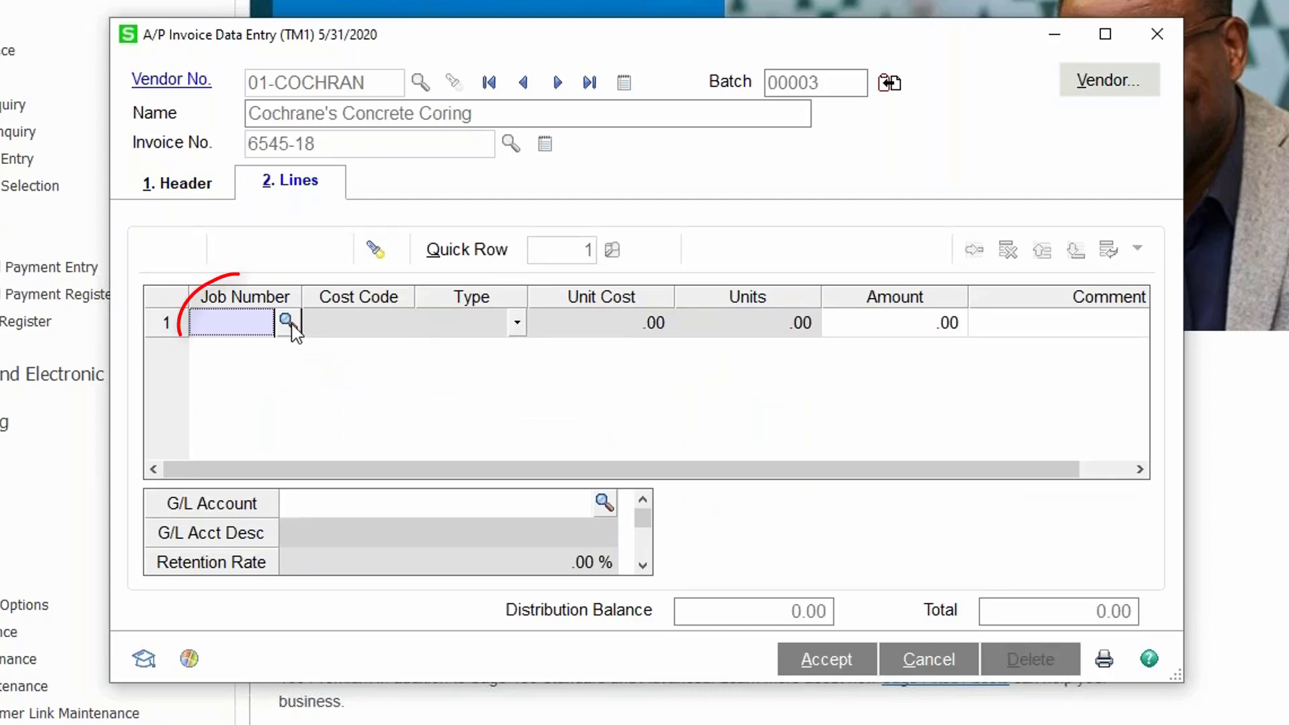
key("F2")
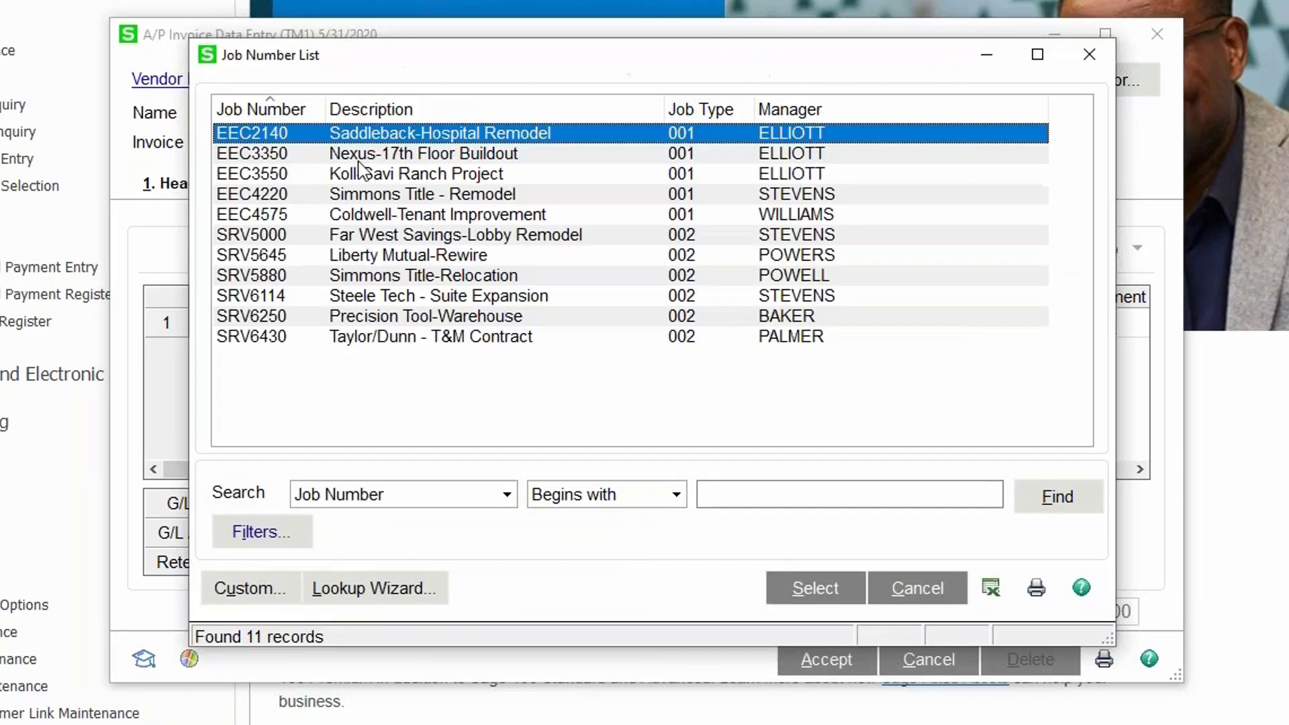
double_click(339, 138)
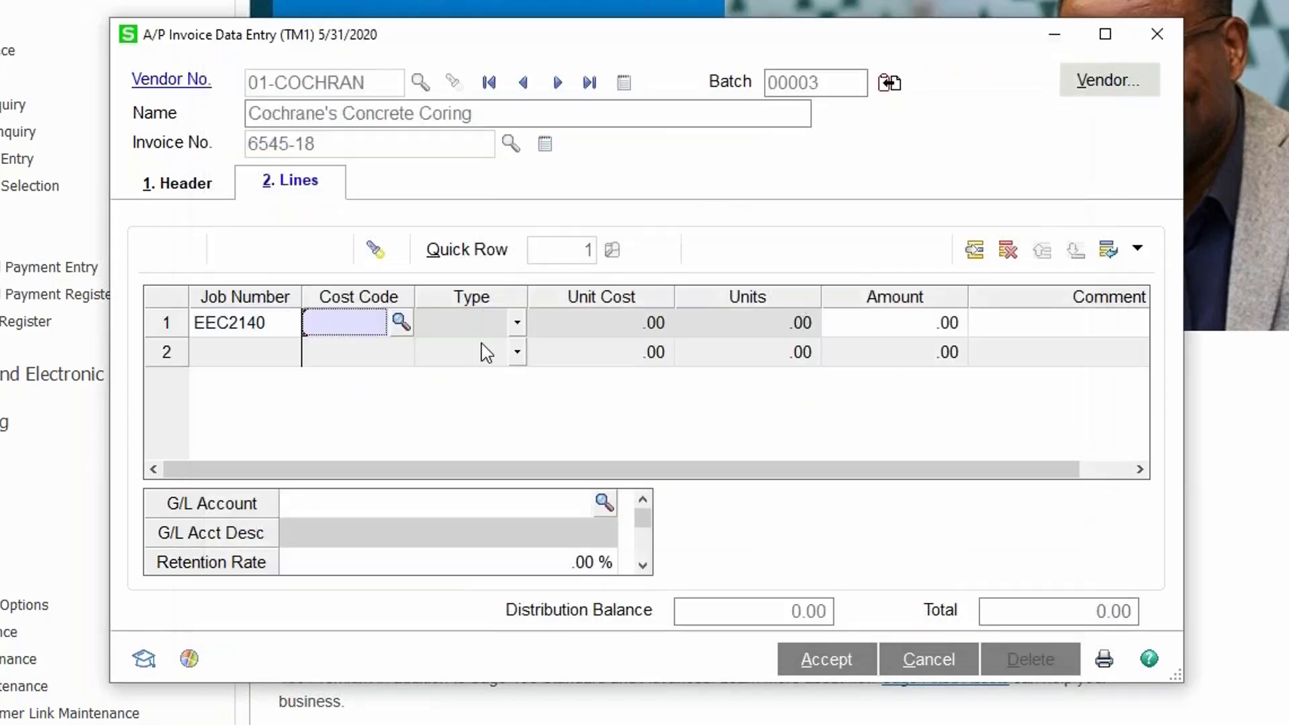
left_click(400, 322)
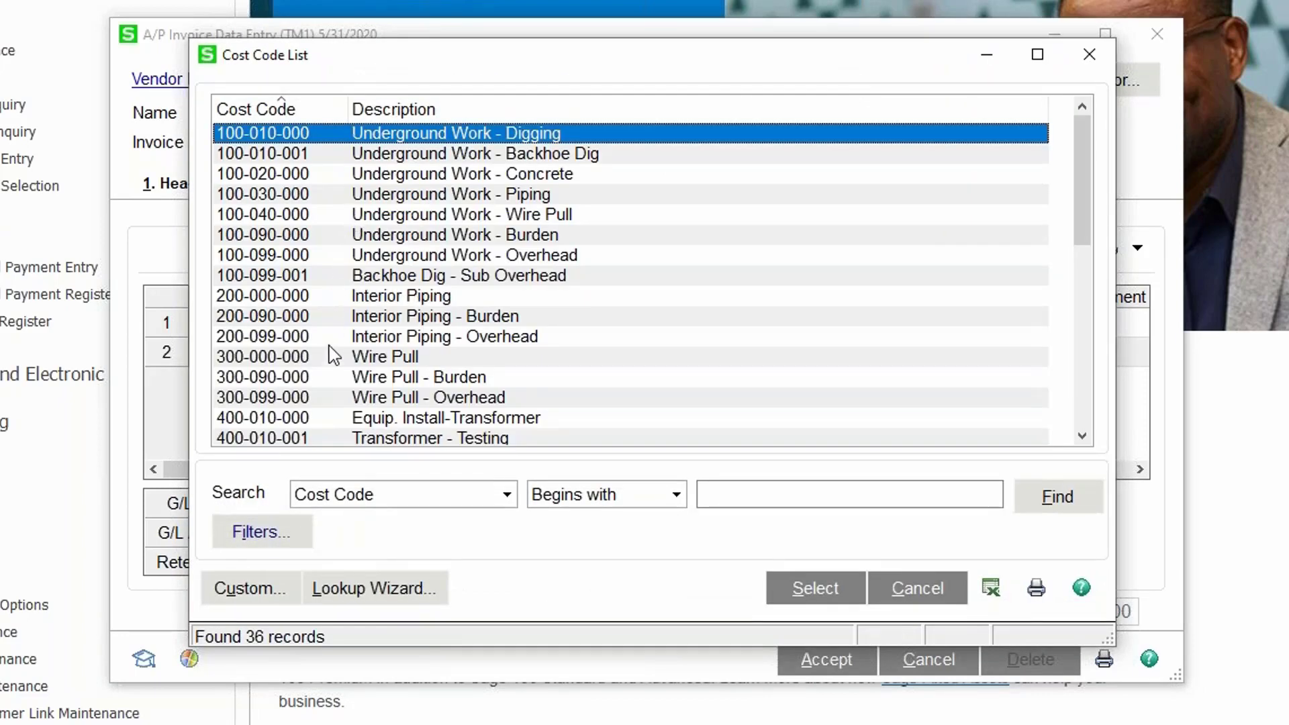
double_click(331, 365)
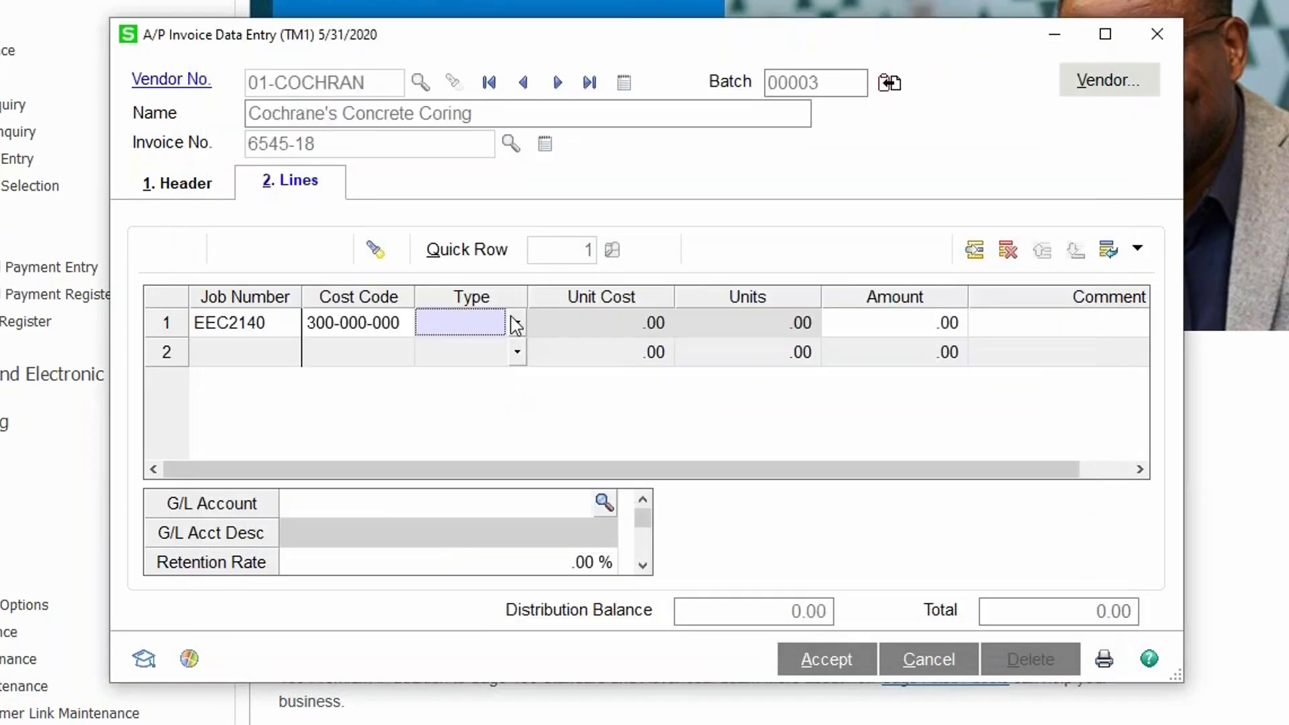
Set the first line's cost type to Material with -100.00 units and complete the line
left_click(515, 323)
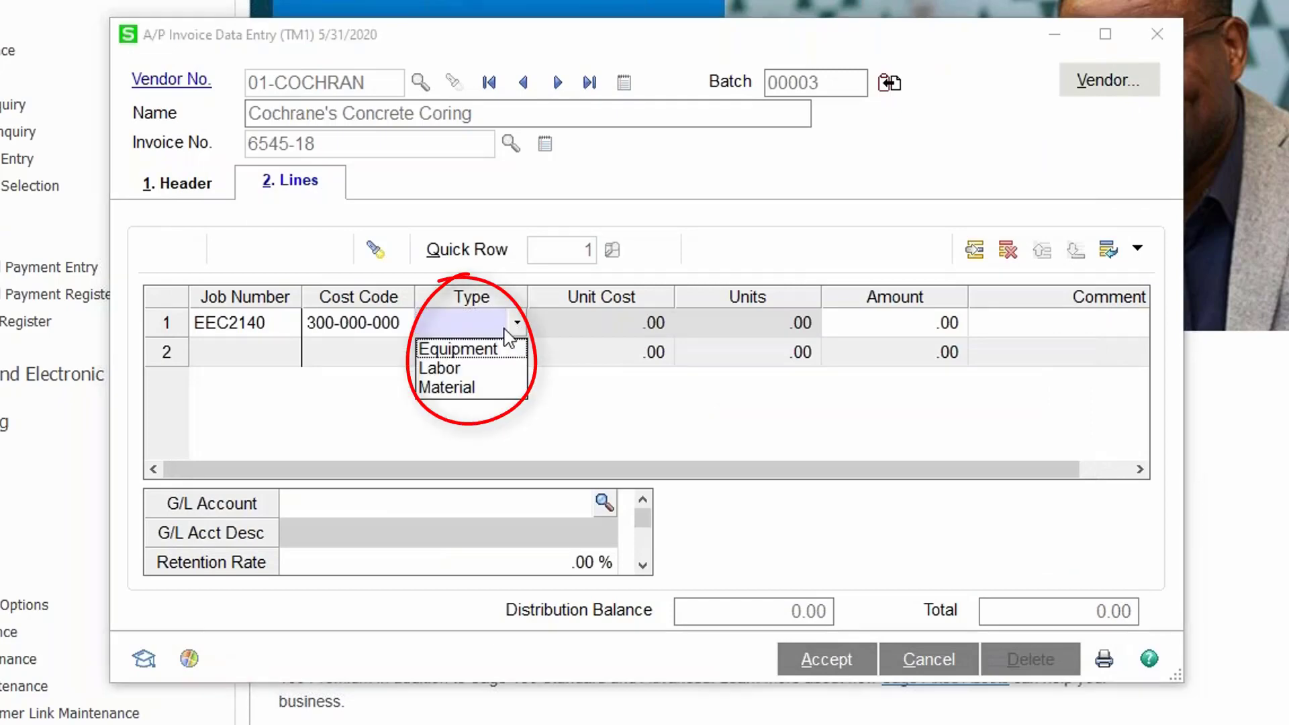
left_click(470, 387)
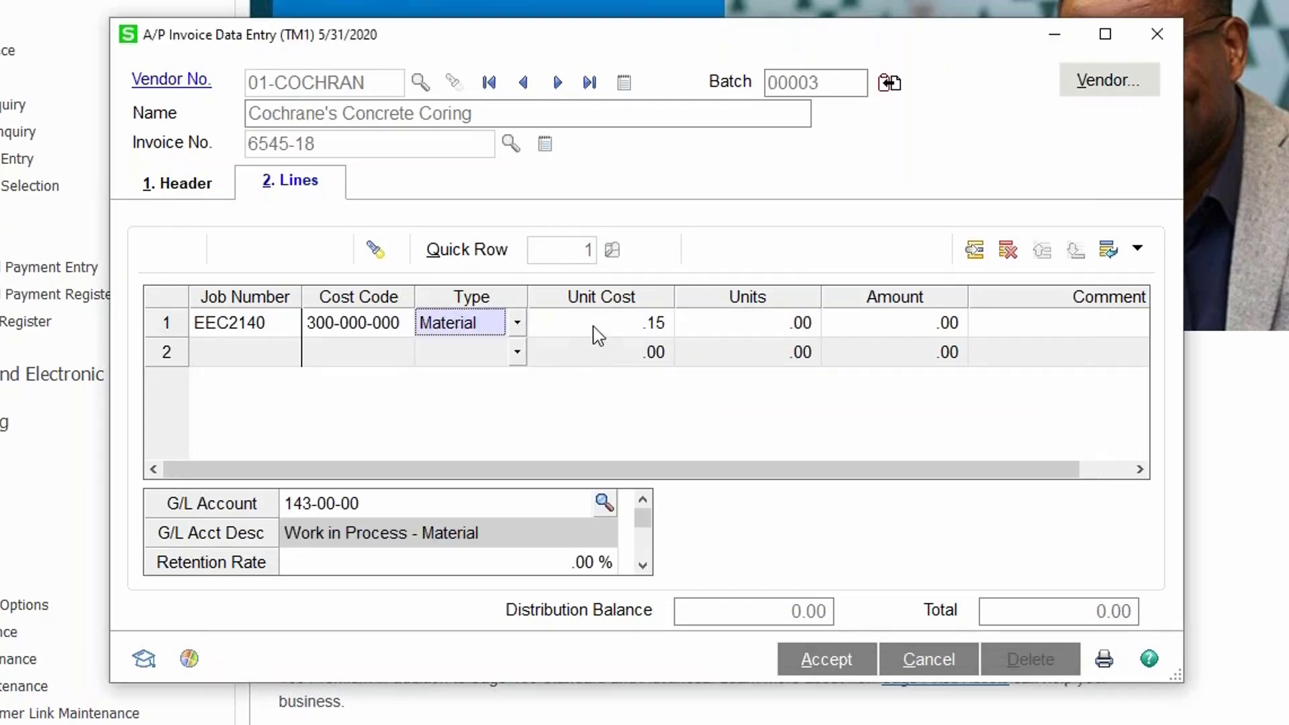
left_click(709, 329)
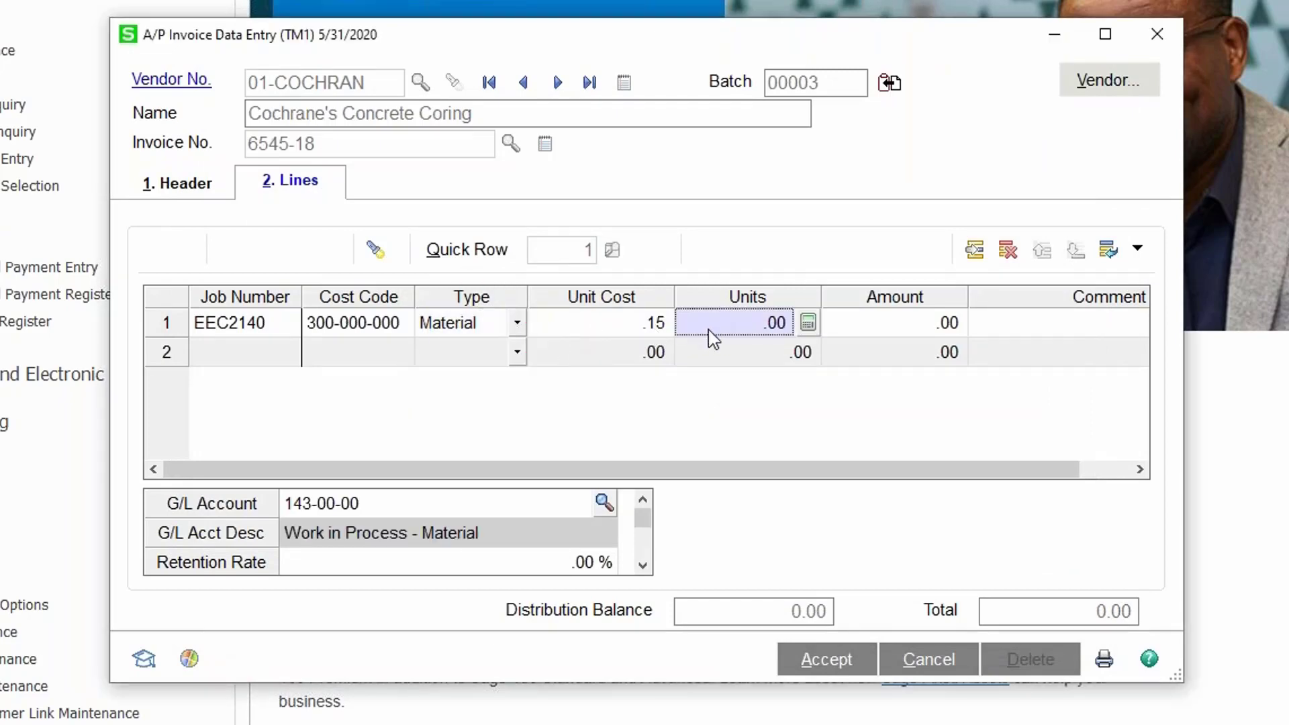
type("100")
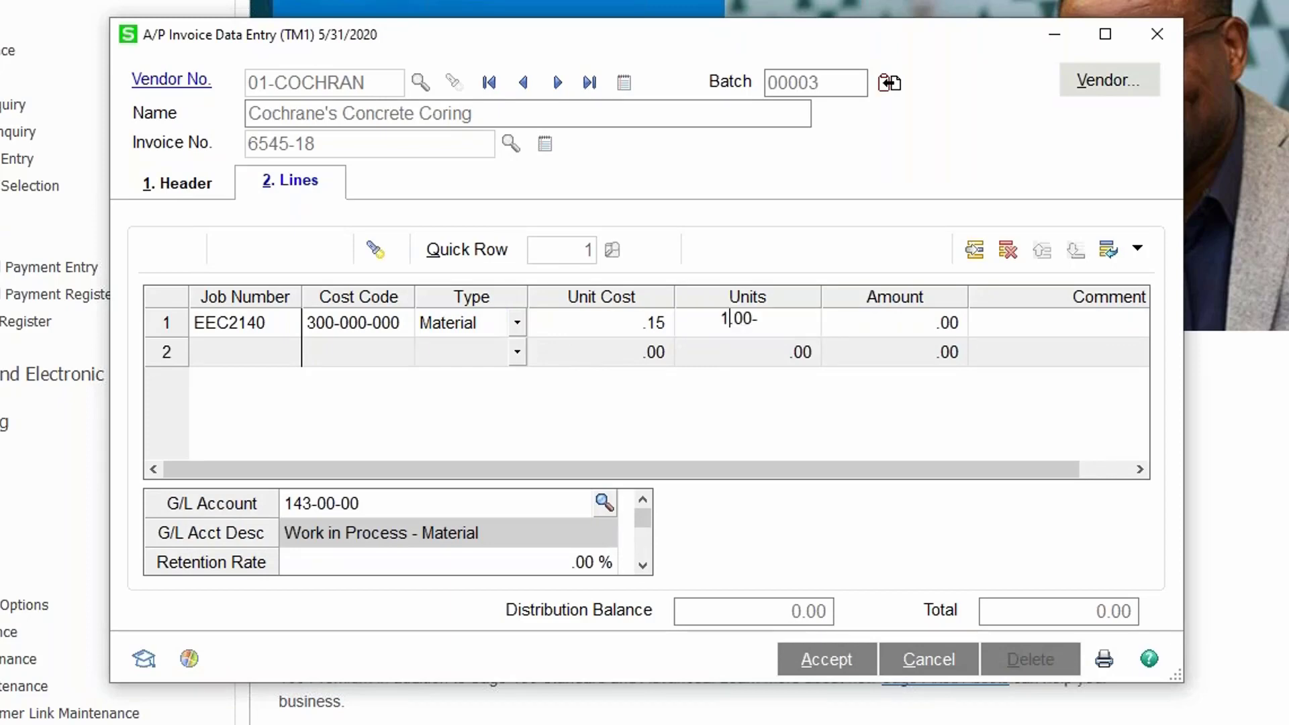
key("Tab")
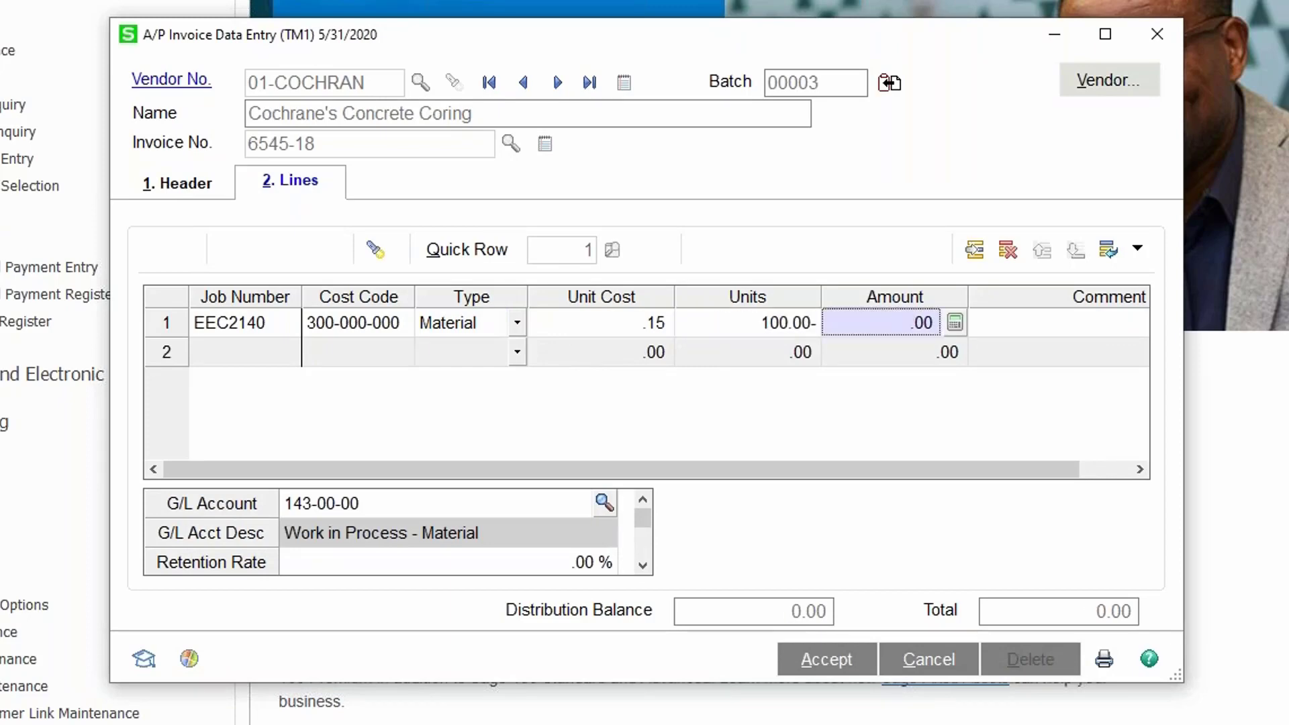
key("Tab")
key("Tab")
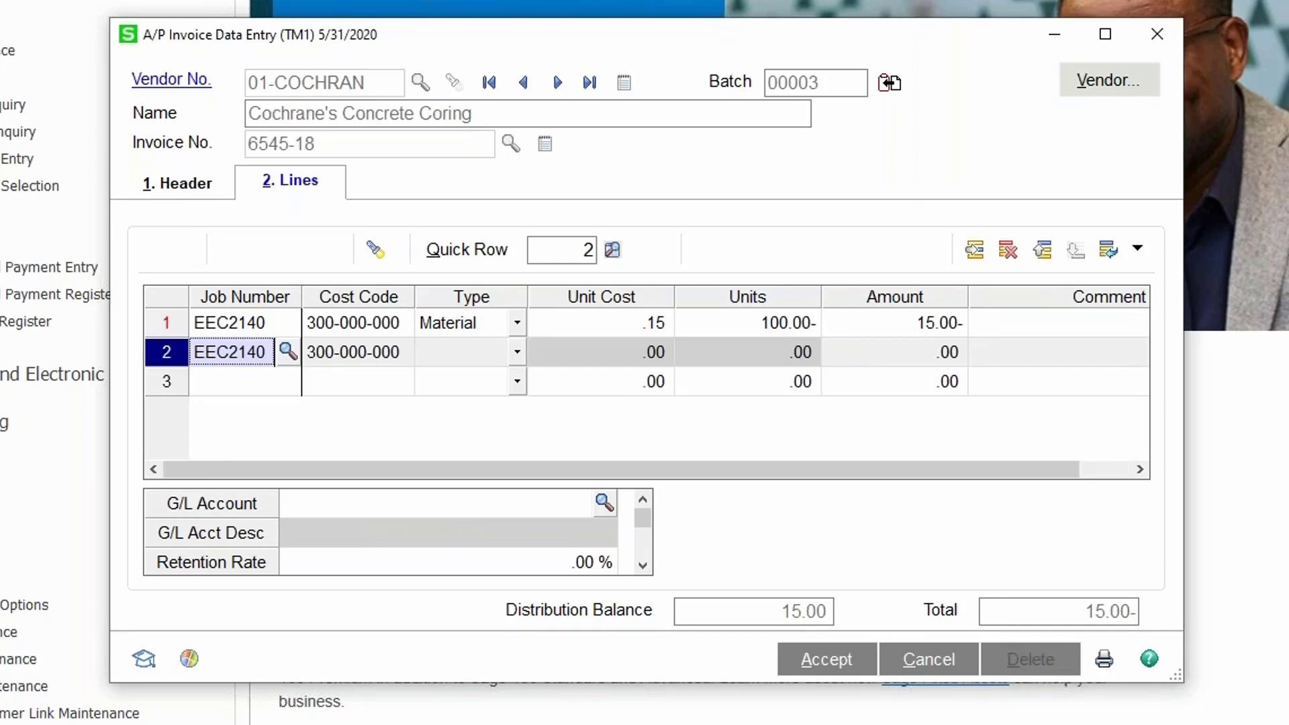
Keep job EEC2140 and cost code 300-000-000 on the second line and set its cost type to Labor
key("Tab")
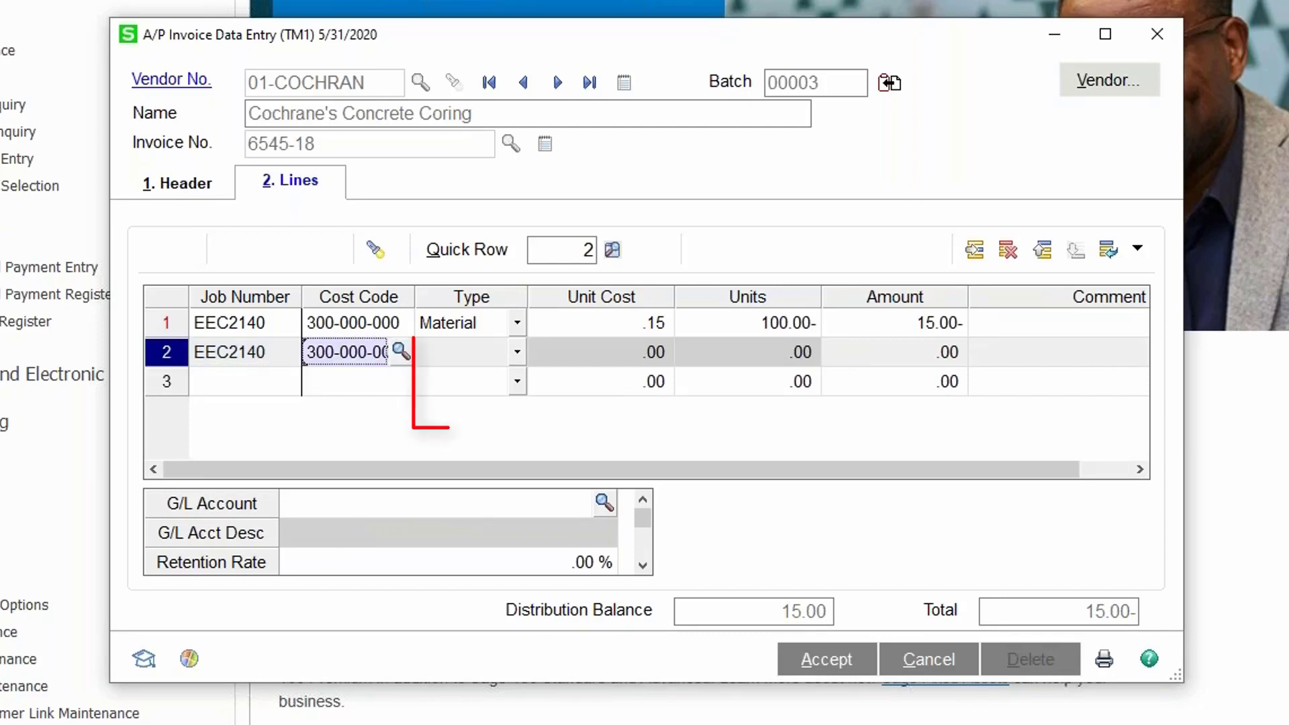
left_click(519, 354)
left_click(440, 399)
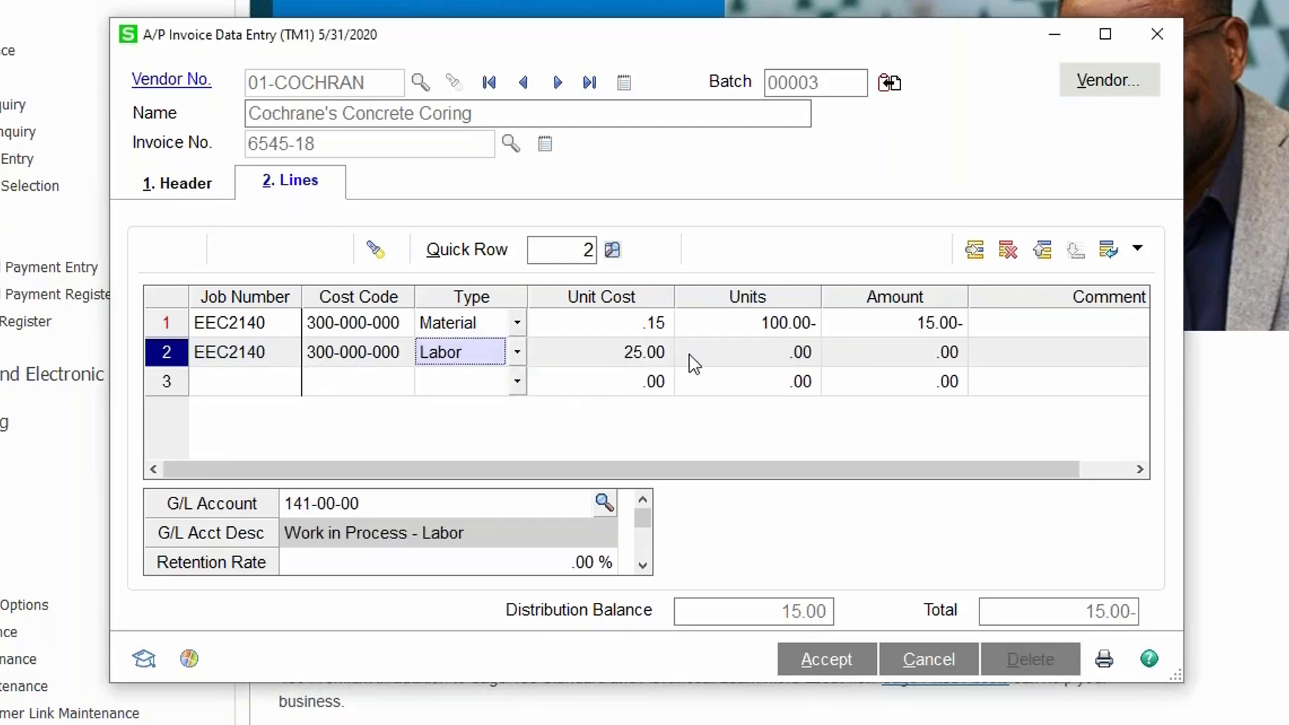
Set the Labor line's unit cost to 15.00 and its units to 1.00, and check the distribution total
left_click(629, 360)
key("BackSpace")
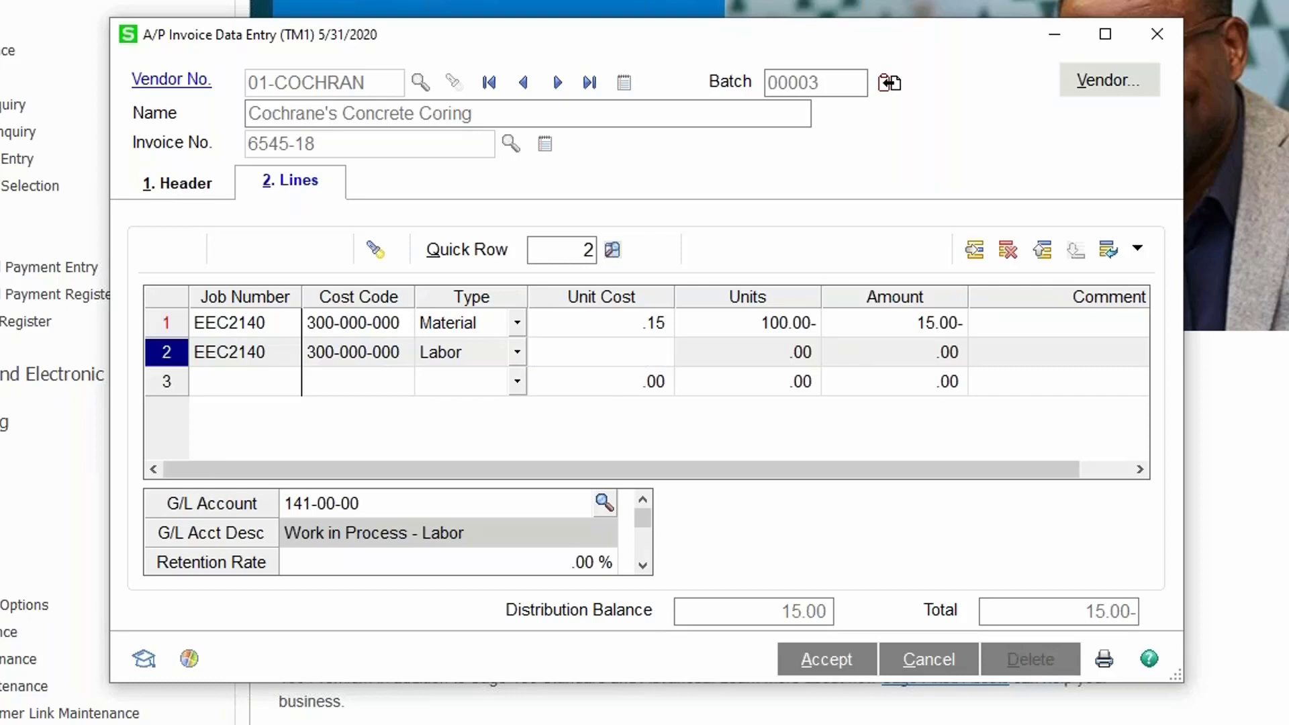
type("15")
key("Tab")
type("1")
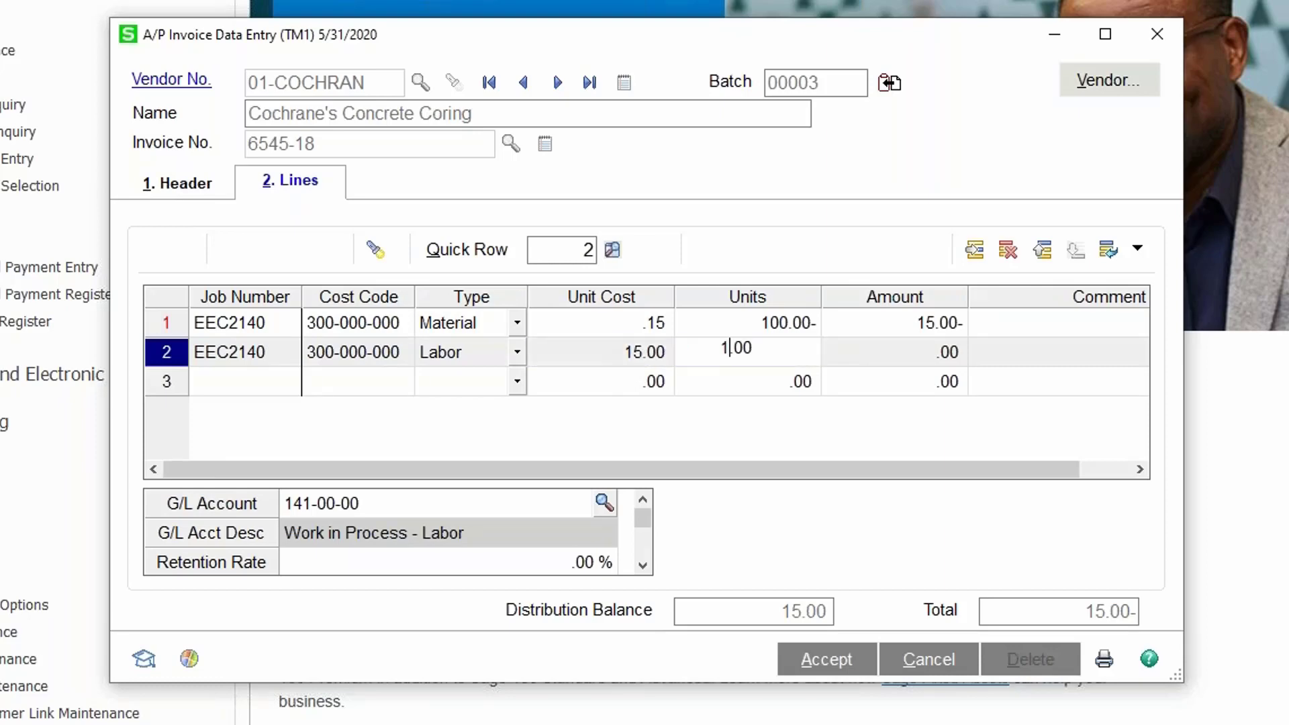
key("Tab")
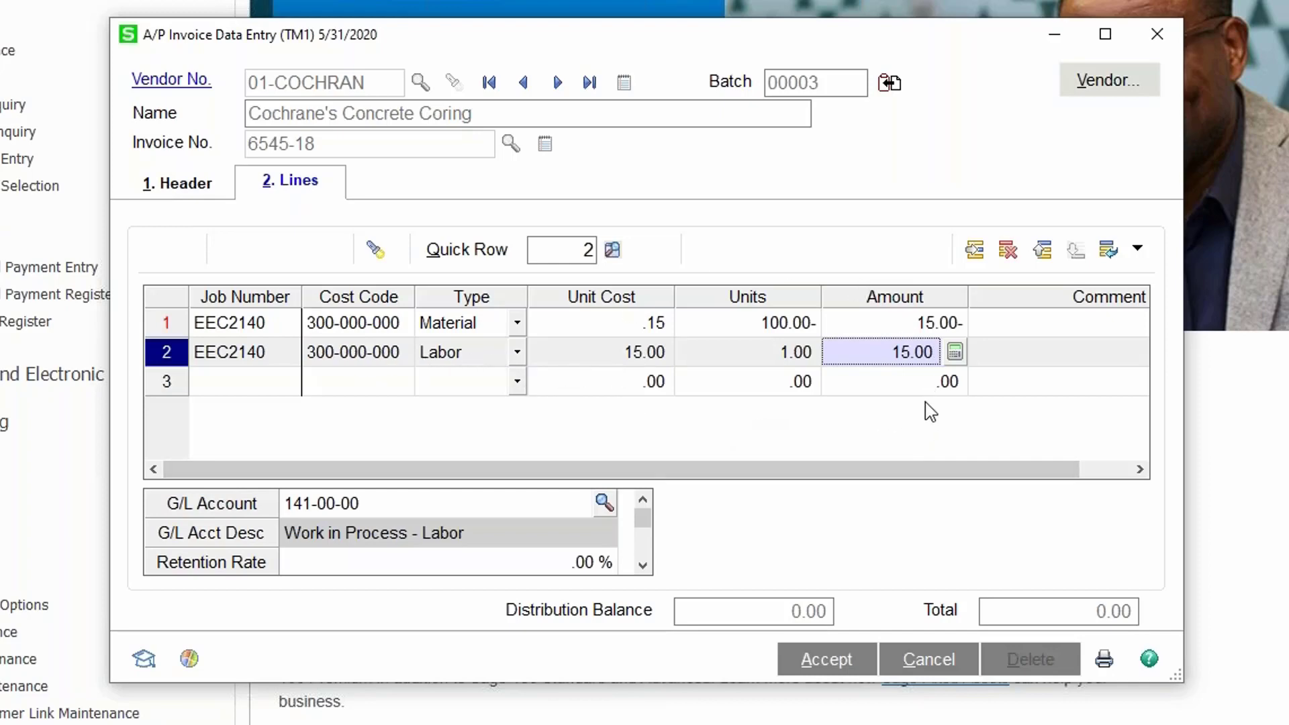
left_click(1071, 605)
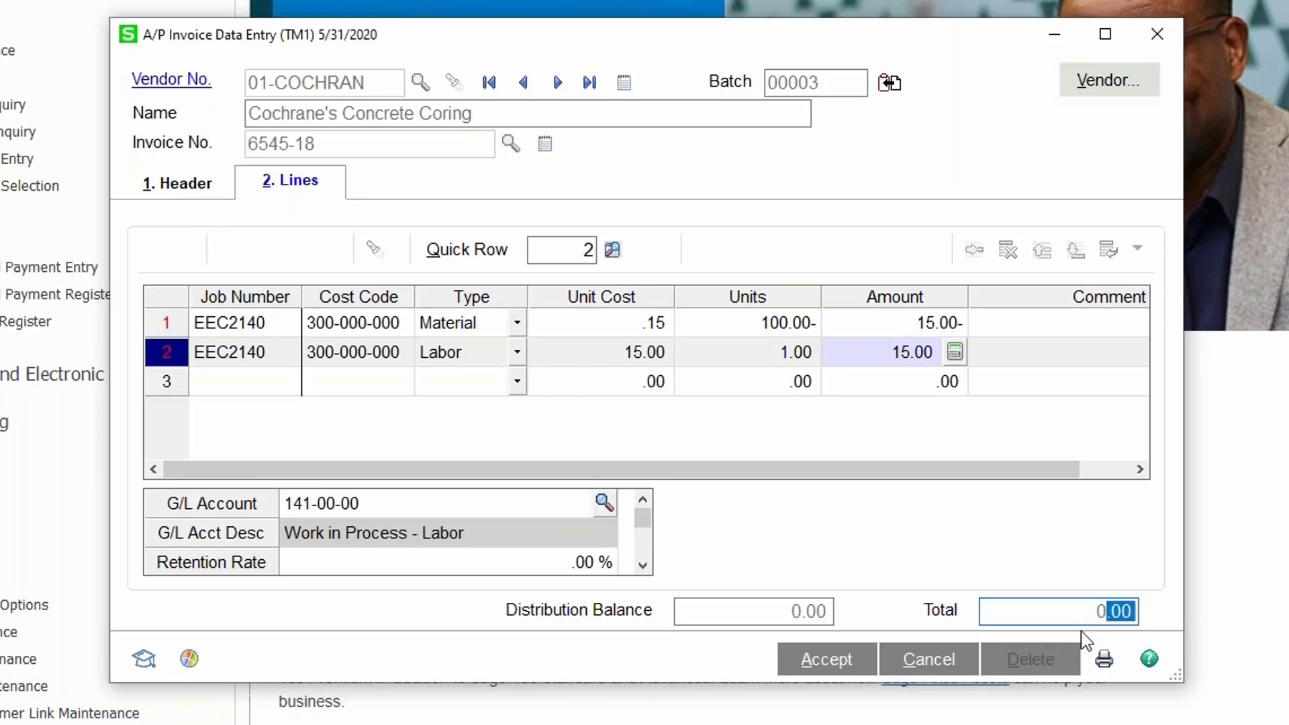